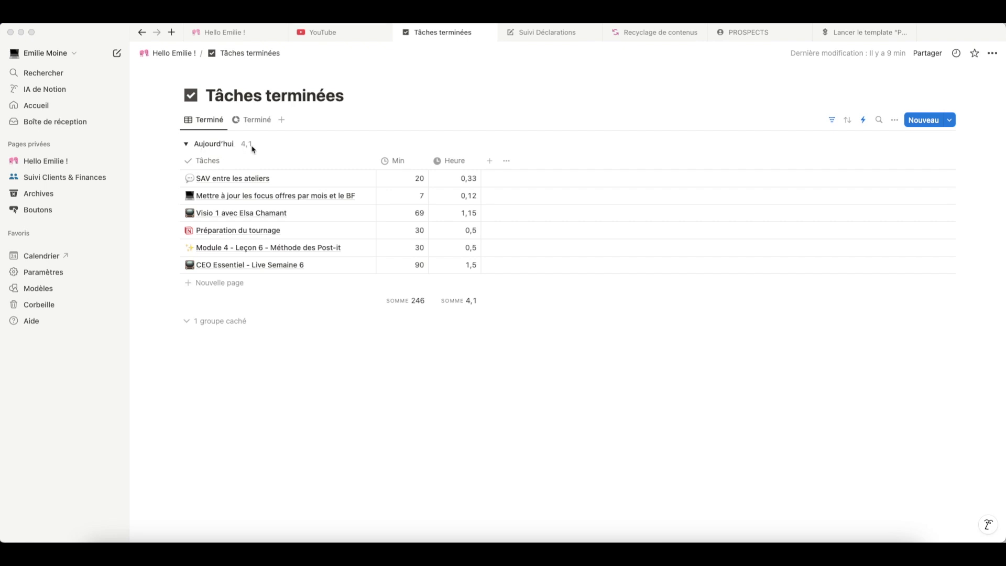
- View the Terminé chart of completed tasks and return to the Terminé table view
click(257, 128)
click(256, 120)
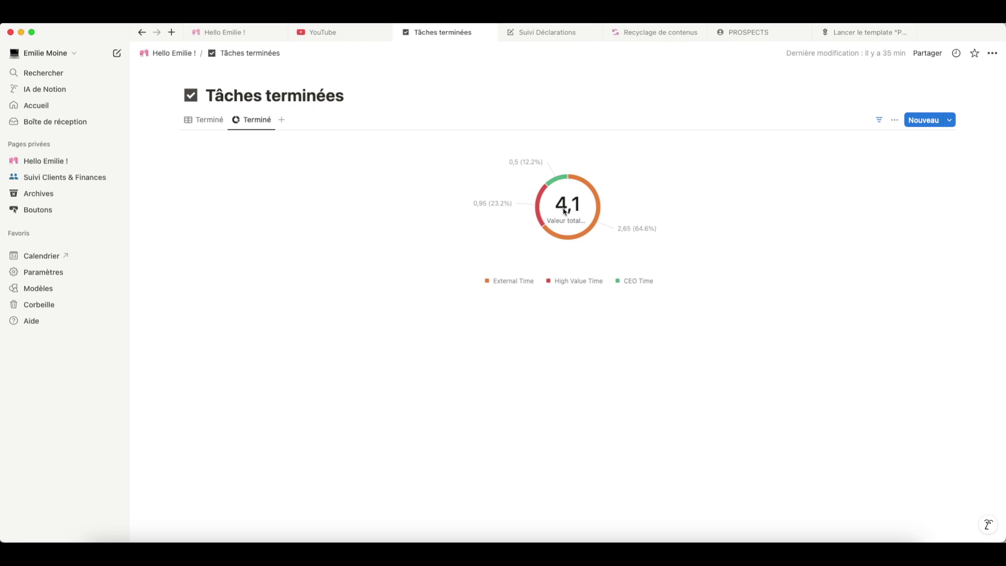
click(211, 122)
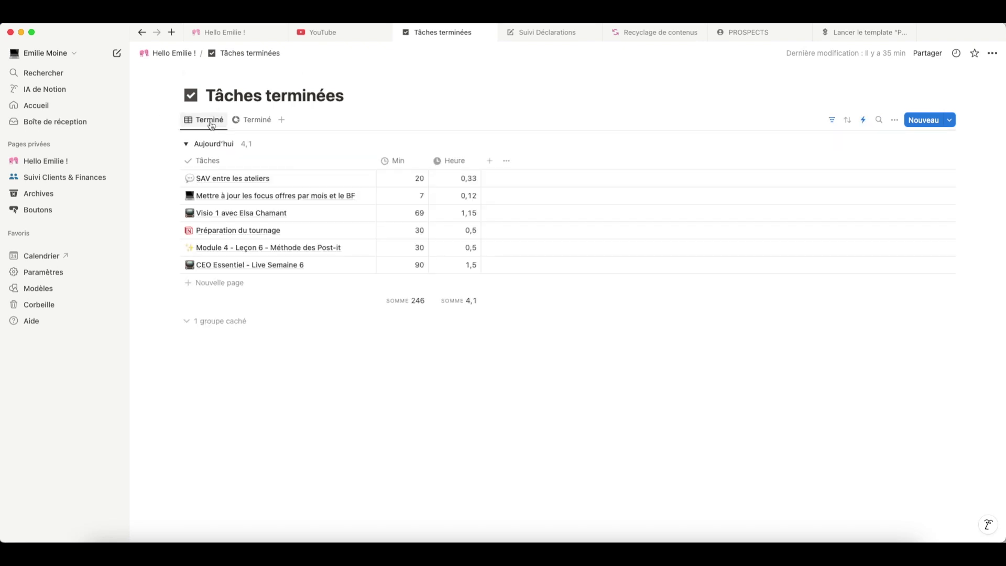
- Reduce the Heure property's formula to Min / 60, save it, and widen the Heure column
click(464, 161)
click(470, 201)
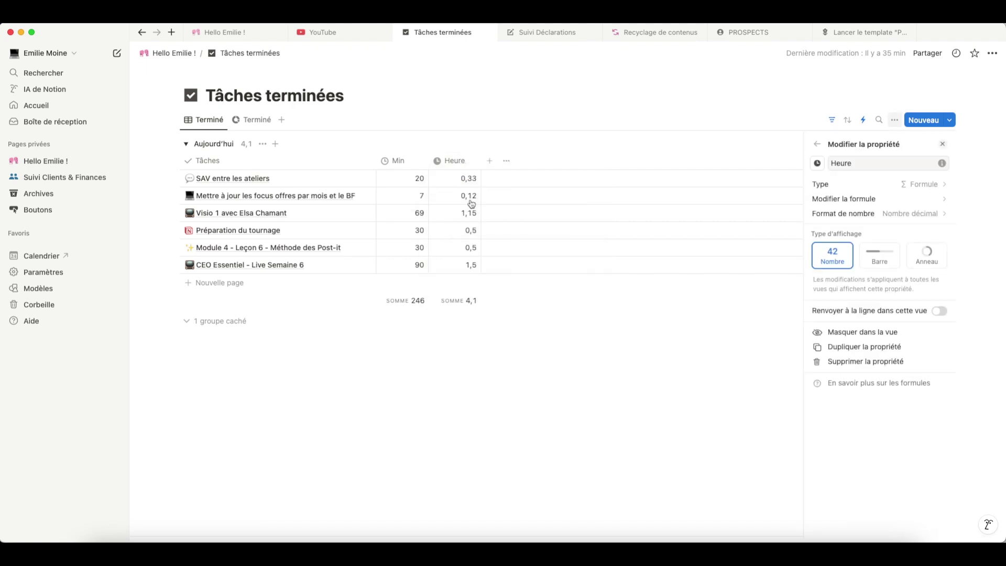
click(899, 204)
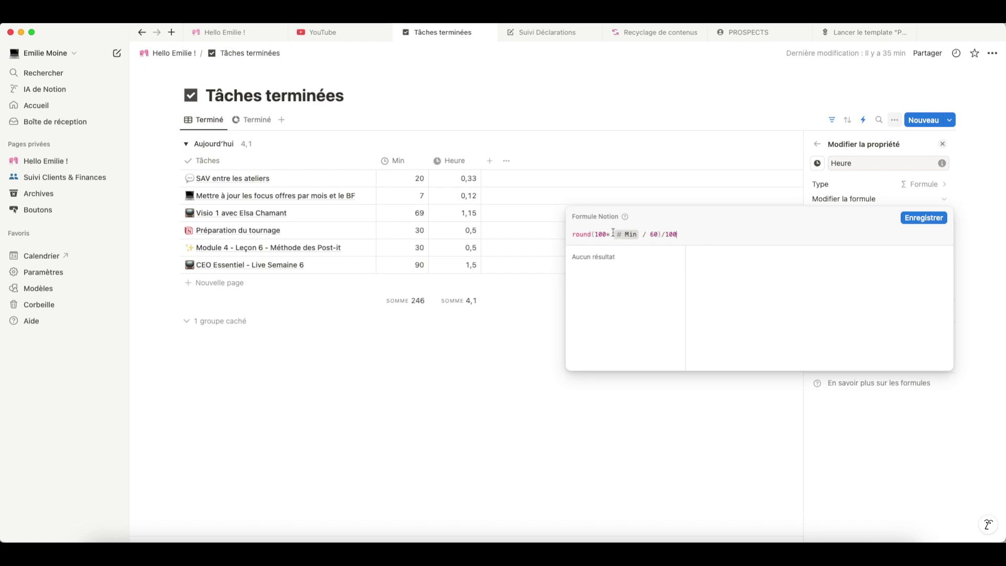
drag(614, 232, 559, 231)
key(BackSpace)
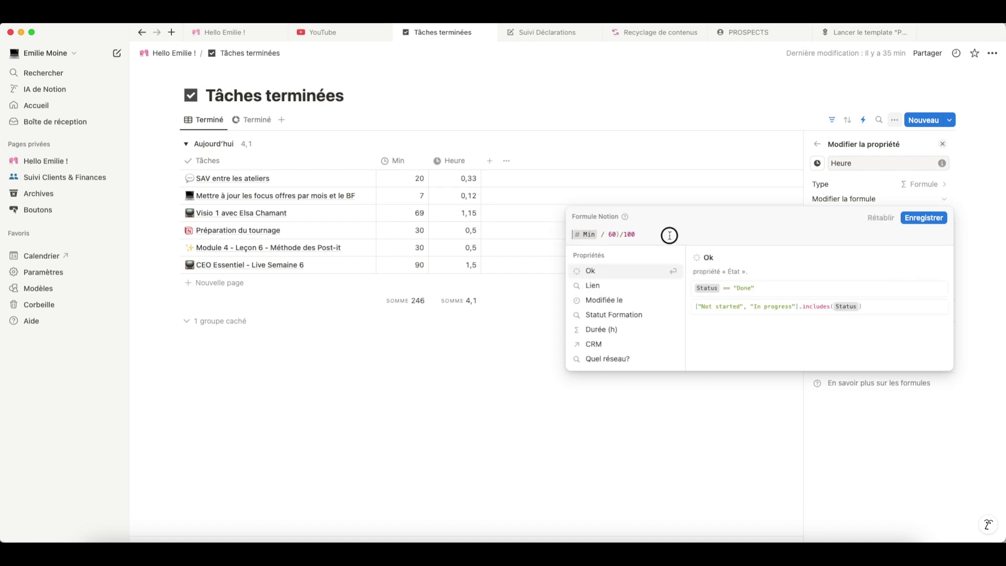
key(BackSpace)
key(BackSpace)
key(BackSpace)
key(BackSpace)
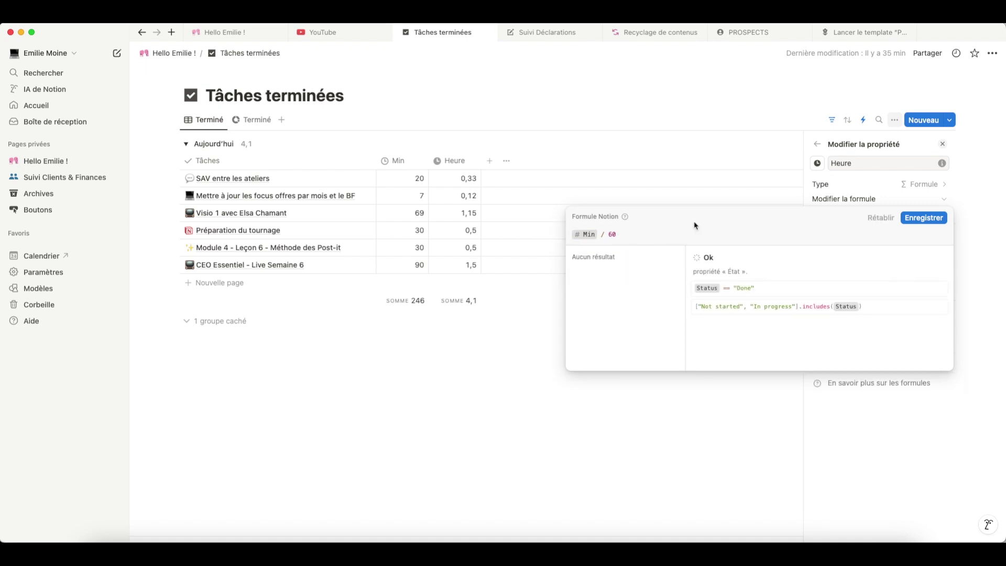
click(921, 220)
drag(479, 160, 502, 164)
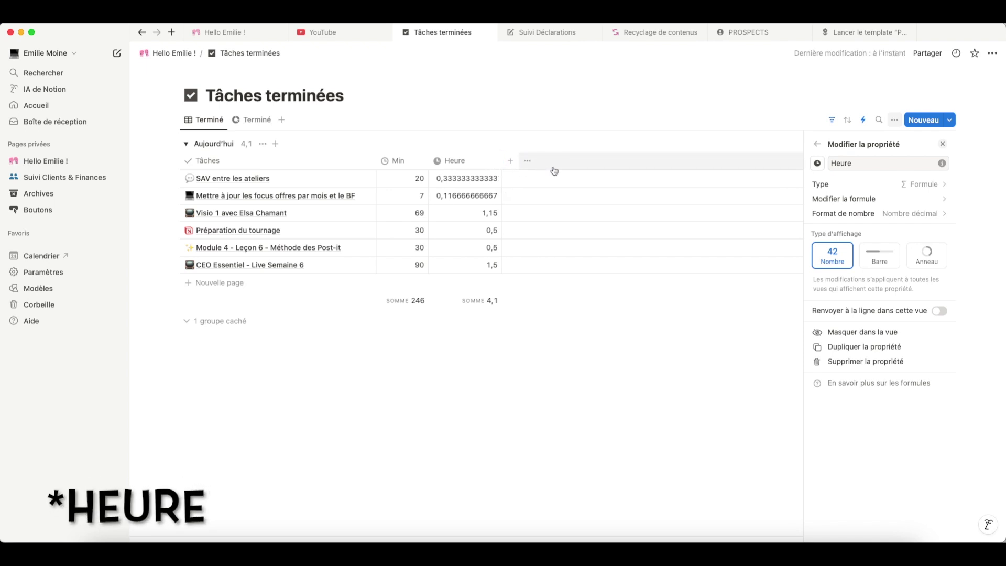
- Wrap the Heure formula in the round function so it reads round(Min / 60)
click(478, 179)
click(433, 215)
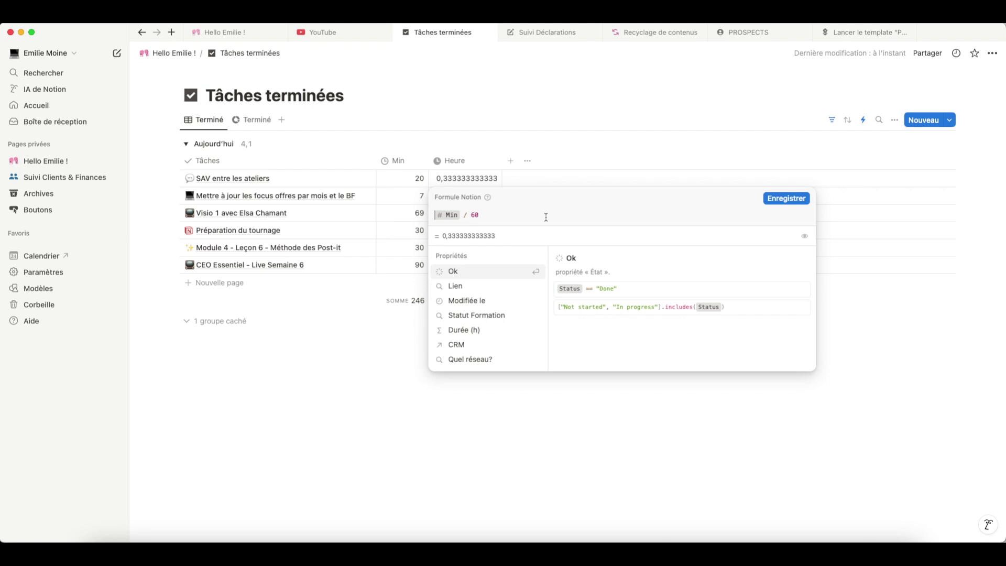
text(round)
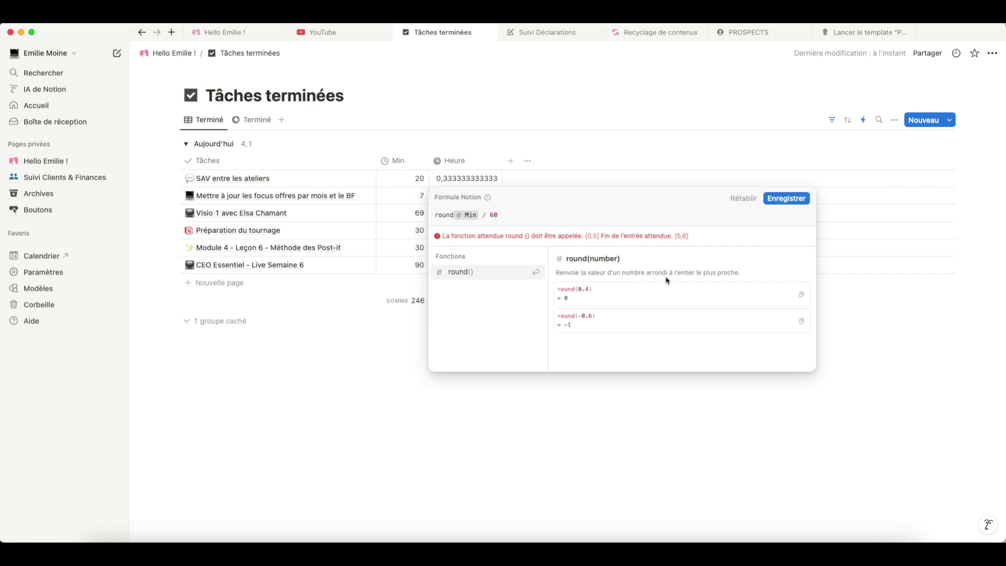
click(454, 207)
text(()
click(510, 214)
text())
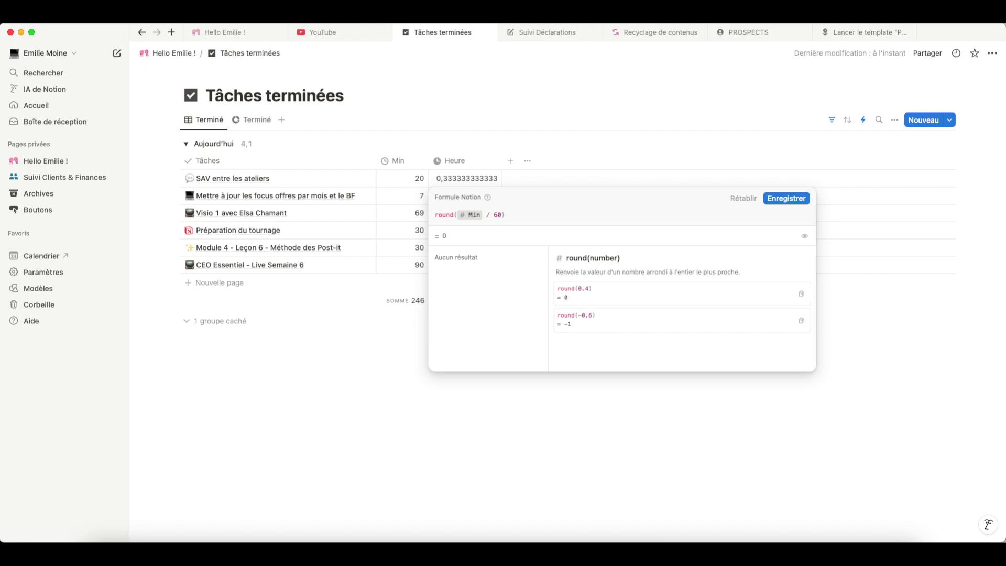
- Extend the Heure formula for one-decimal rounding: round(10*Min / 60)/10
click(456, 214)
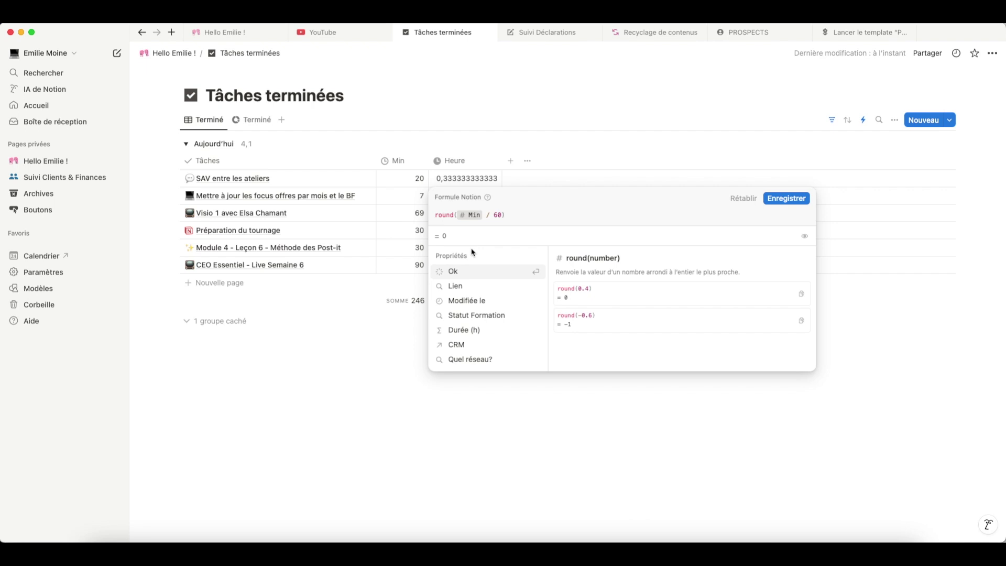
text(10*)
click(554, 212)
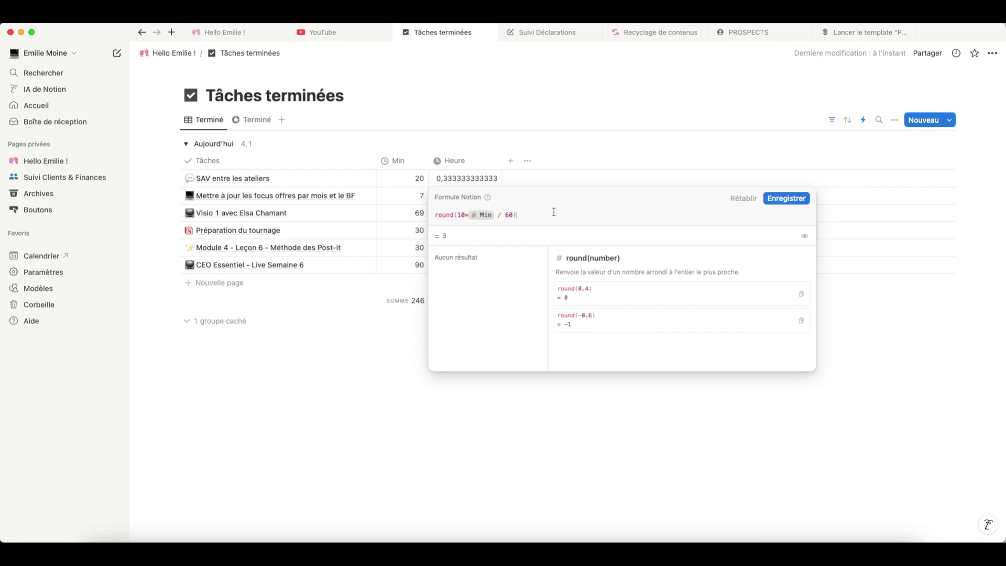
text(/10)
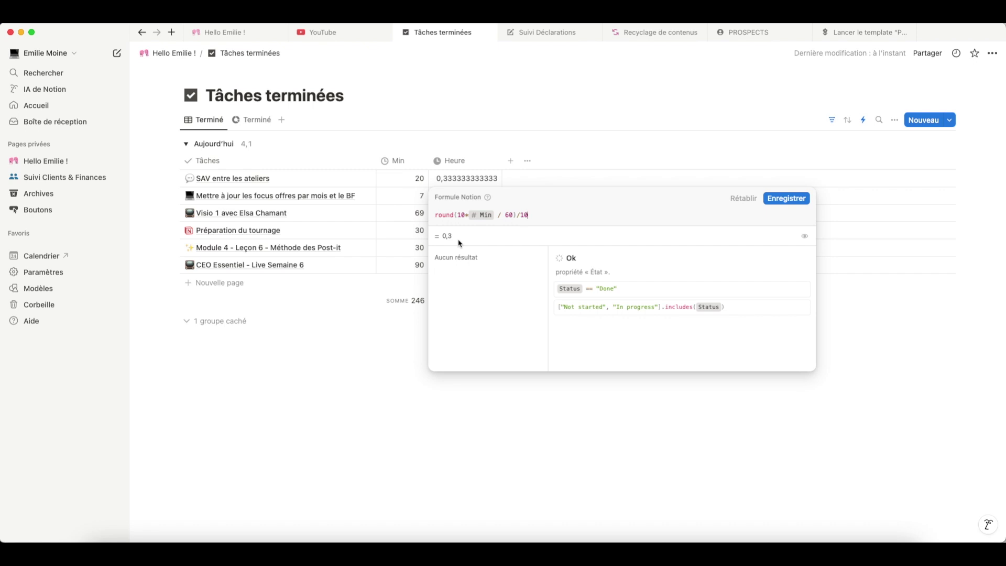
- Change the Heure formula to round(100*Min / 60)/100, save it, and narrow the Heure column
click(466, 215)
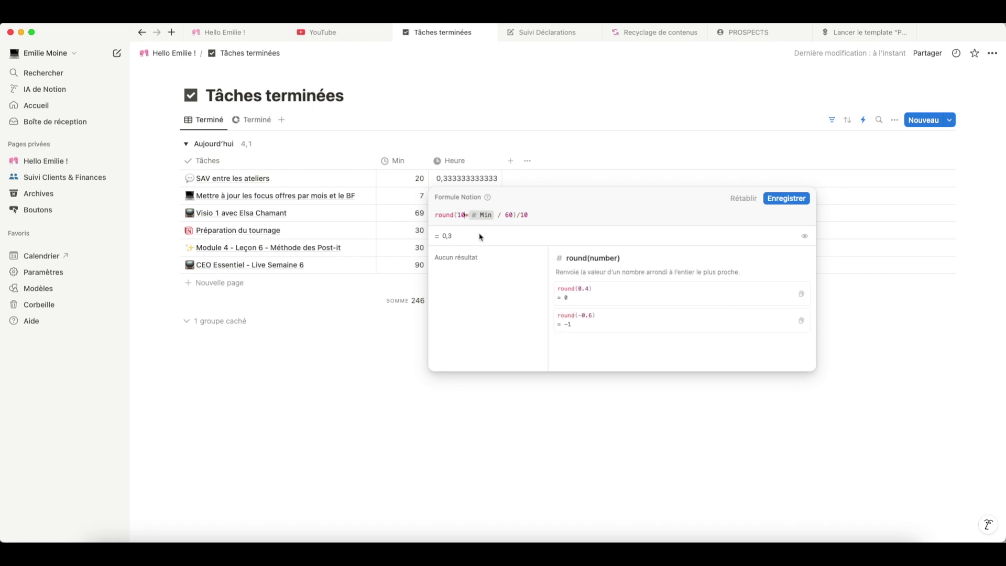
text(0)
click(534, 215)
text(0)
click(785, 198)
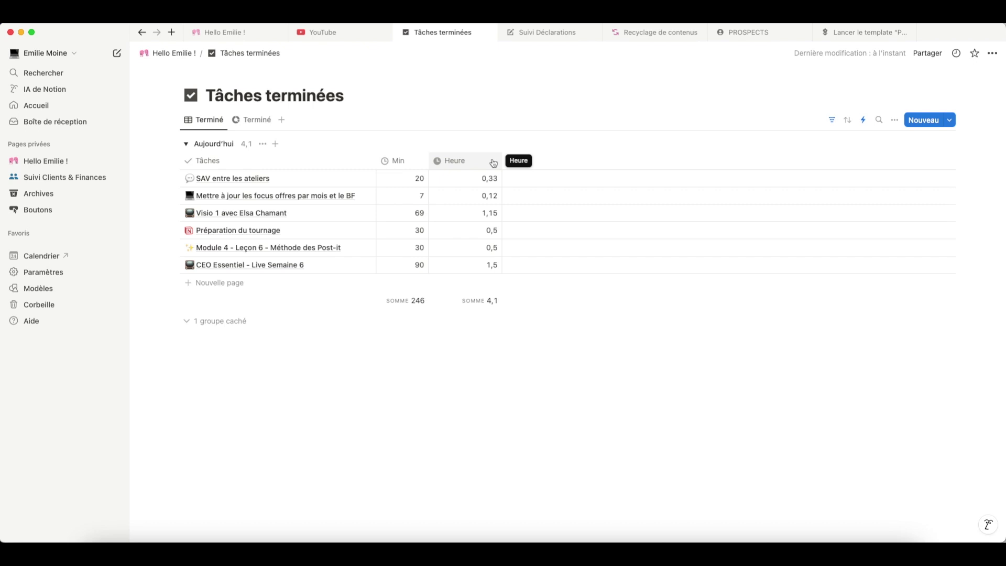
drag(502, 159, 478, 168)
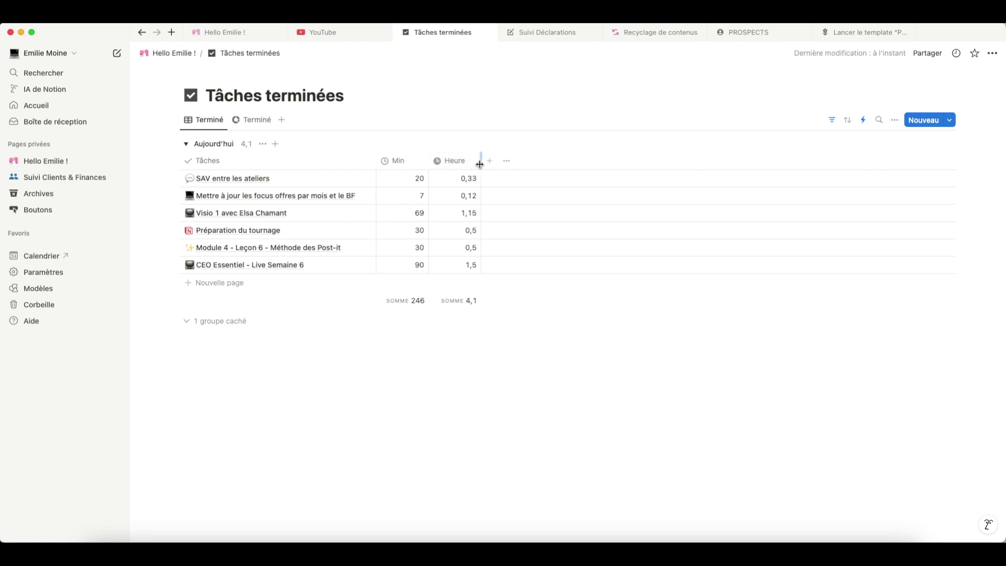
- Review the saved Heure formula and display the Terminé chart view
click(465, 179)
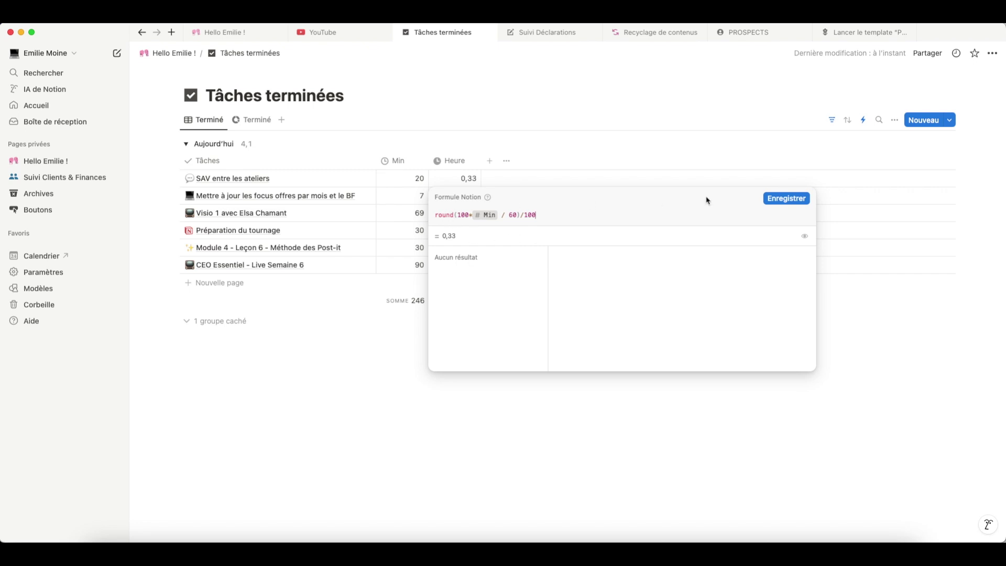
click(791, 199)
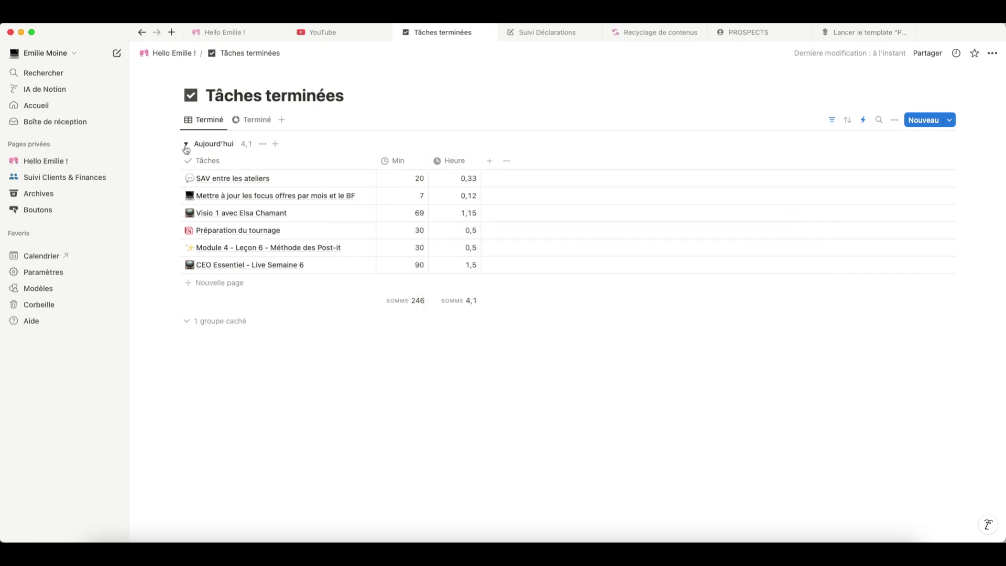
click(261, 121)
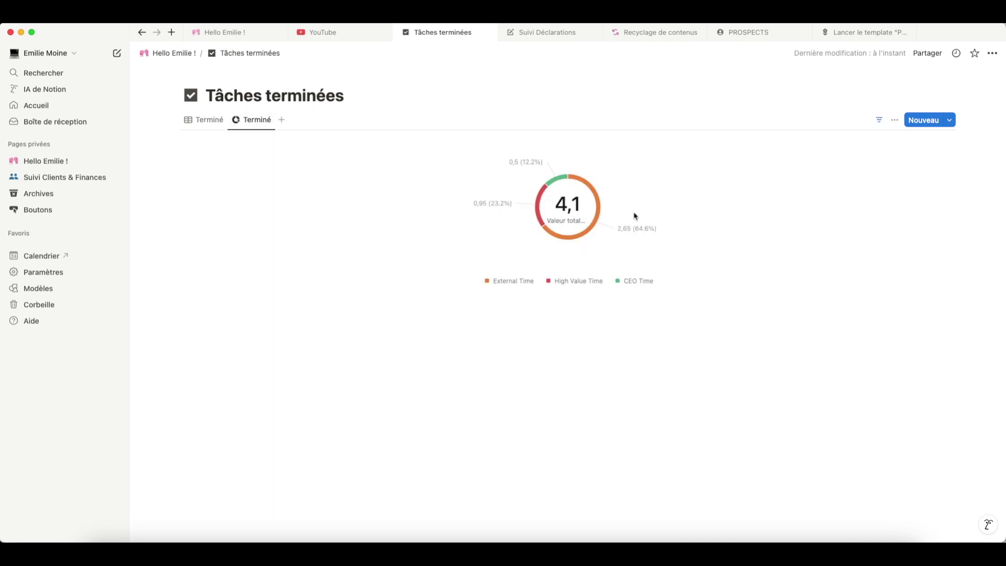
- Close the Tâches terminées page, and collapse and re-expand the Prestations BNC group on Suivi Déclarations
key(super+w)
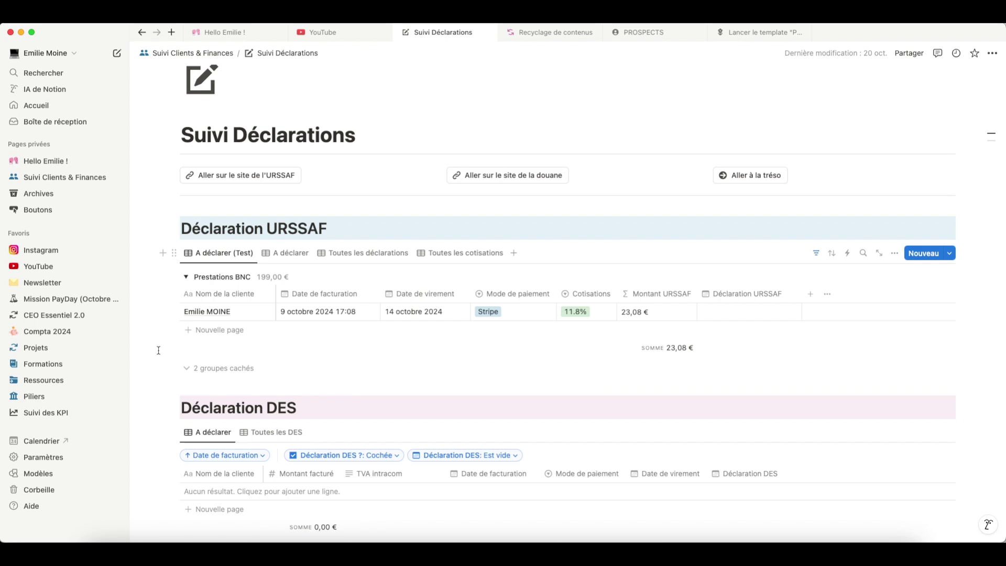
click(186, 277)
click(186, 277)
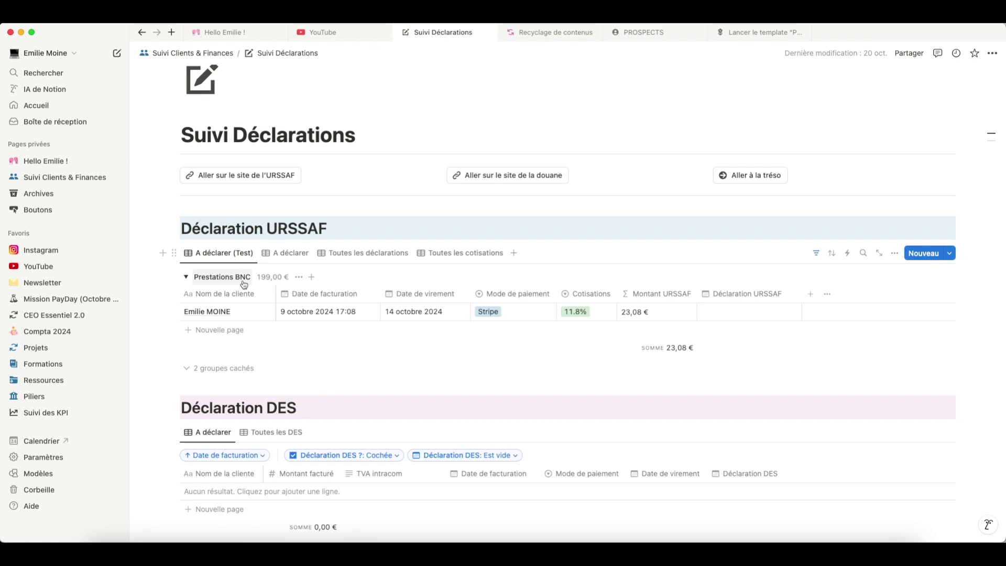
- Check which property groups the A déclarer (Test) view by searching "ca" in its grouping settings
click(894, 253)
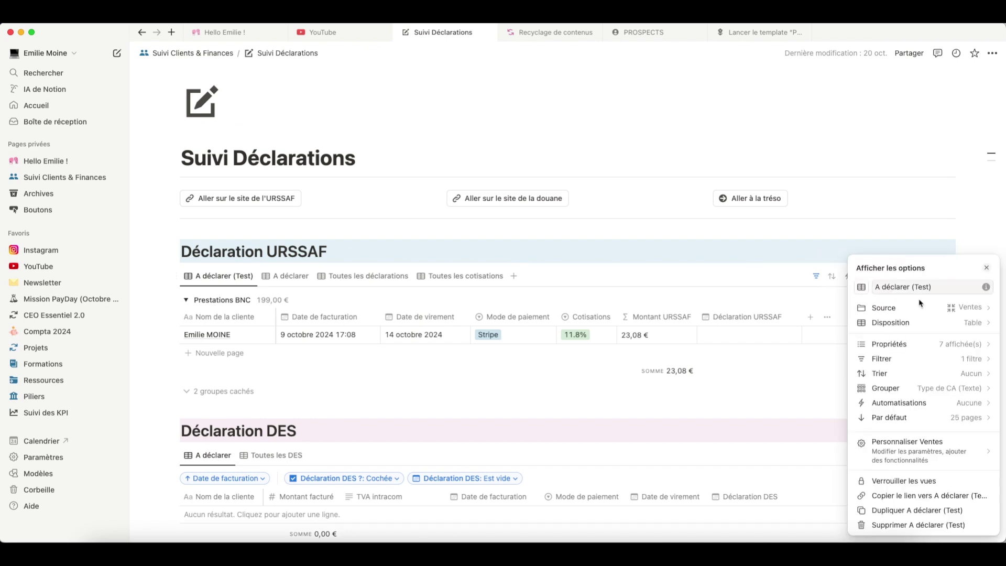
click(951, 391)
click(965, 317)
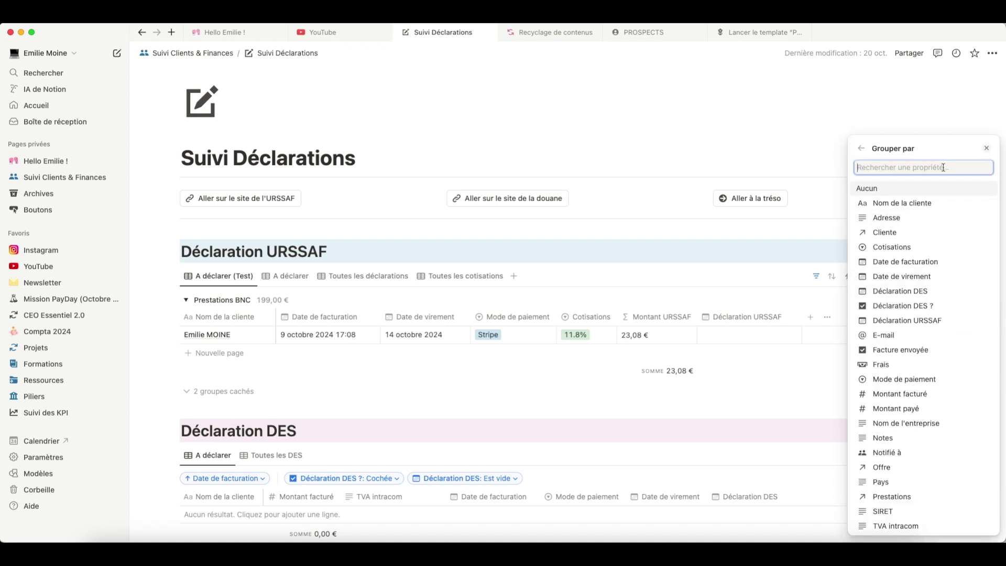
text(ca)
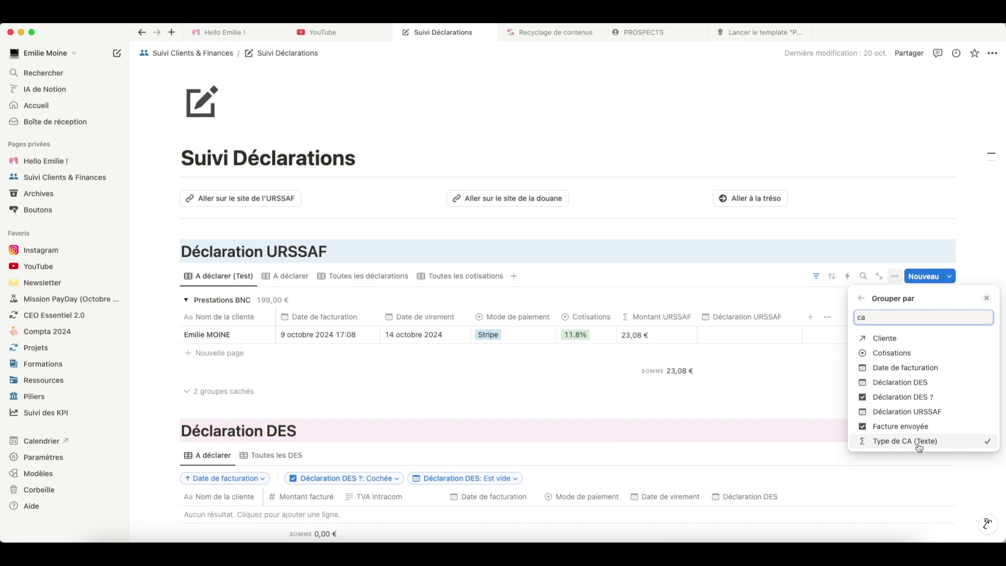
click(761, 372)
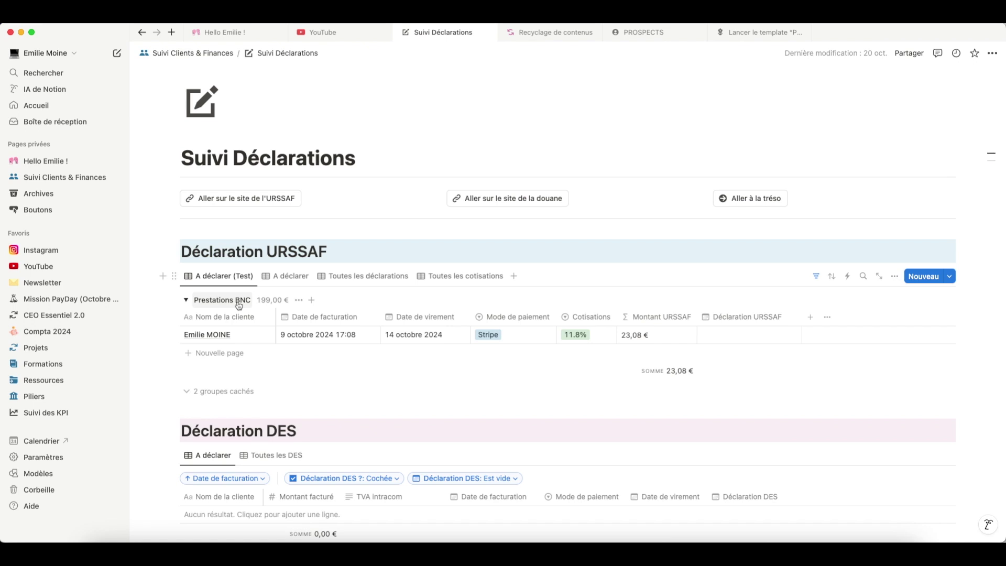
- Open the client record in the Prestations BNC group and reveal its hidden properties down to Type de CA (Texte)
click(187, 300)
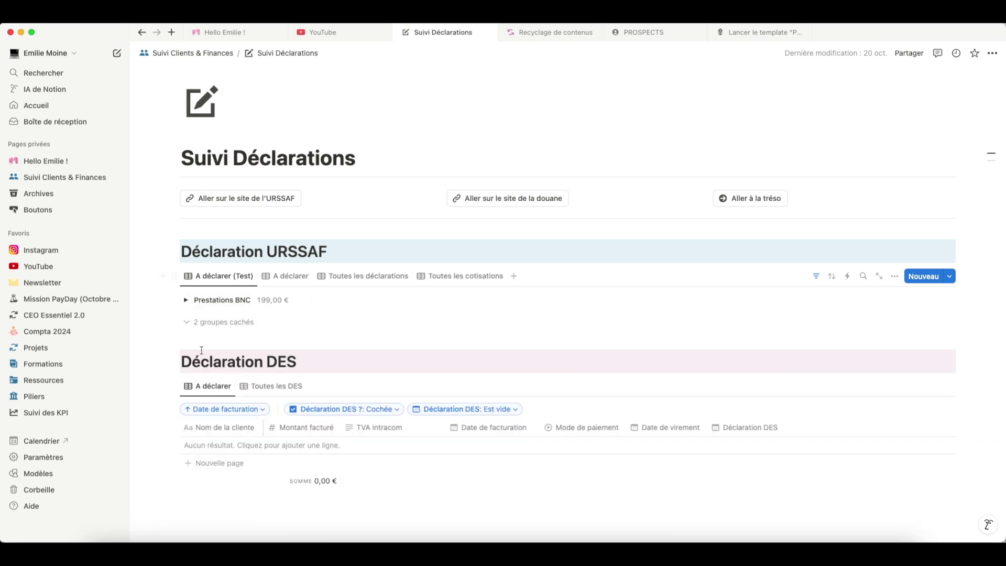
click(188, 304)
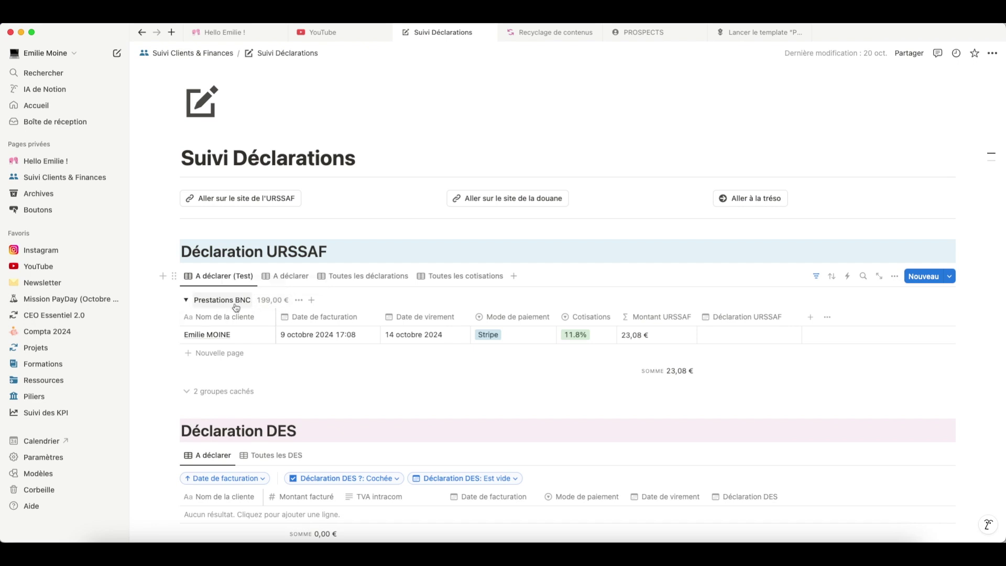
click(256, 336)
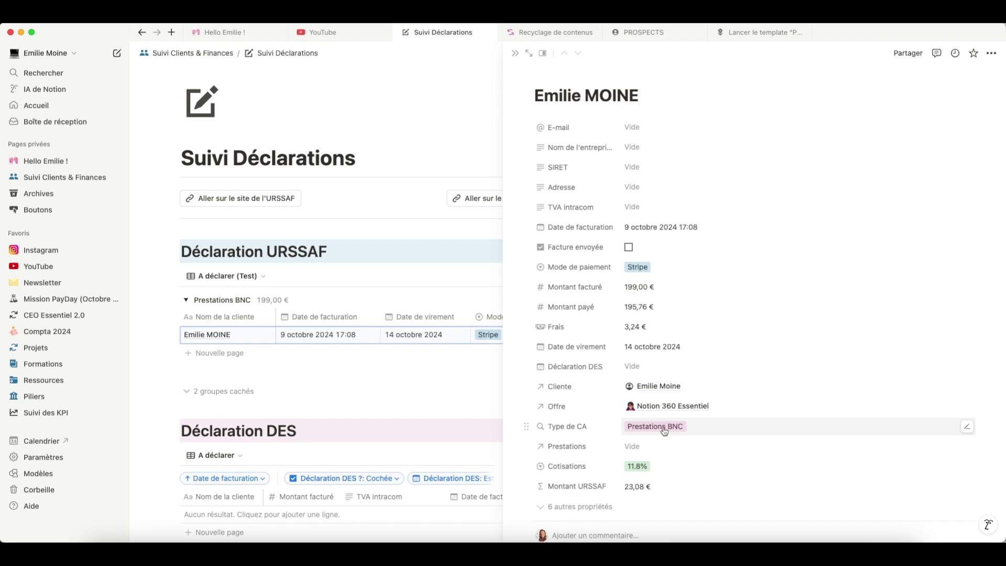
click(571, 506)
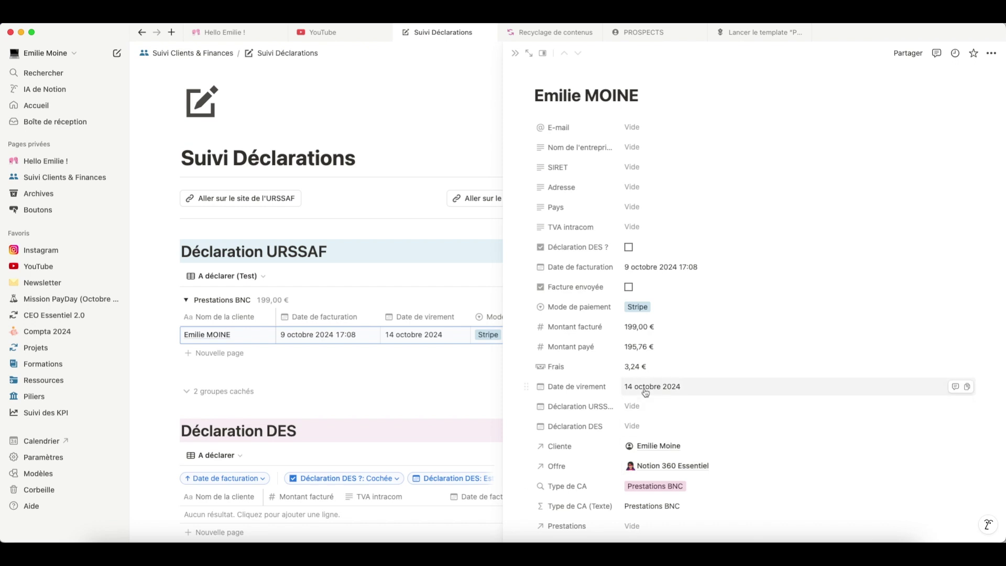
scroll(661, 414, down, 5)
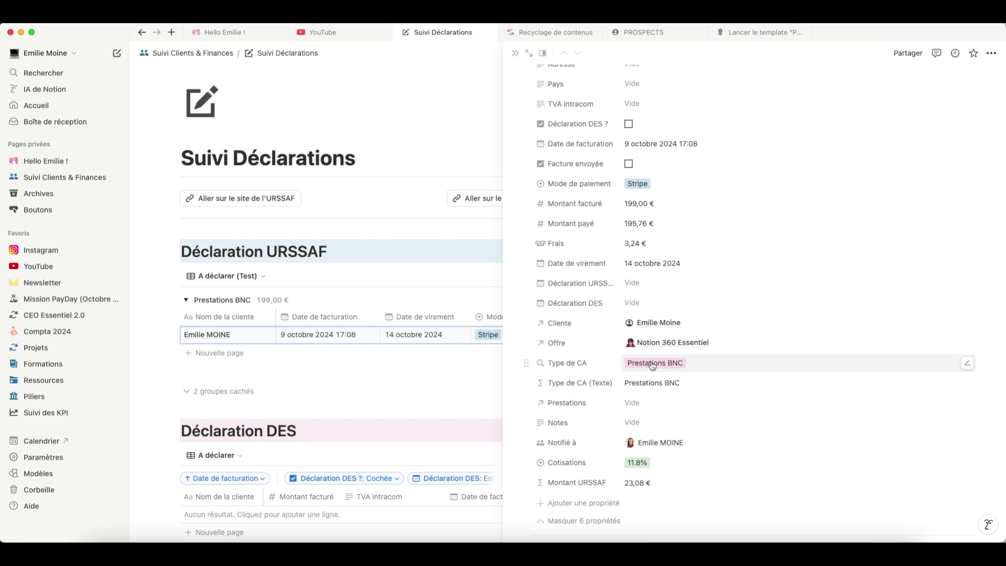
- Rebuild the Type de CA (Texte) formula as format(Type de CA) and save it
click(731, 387)
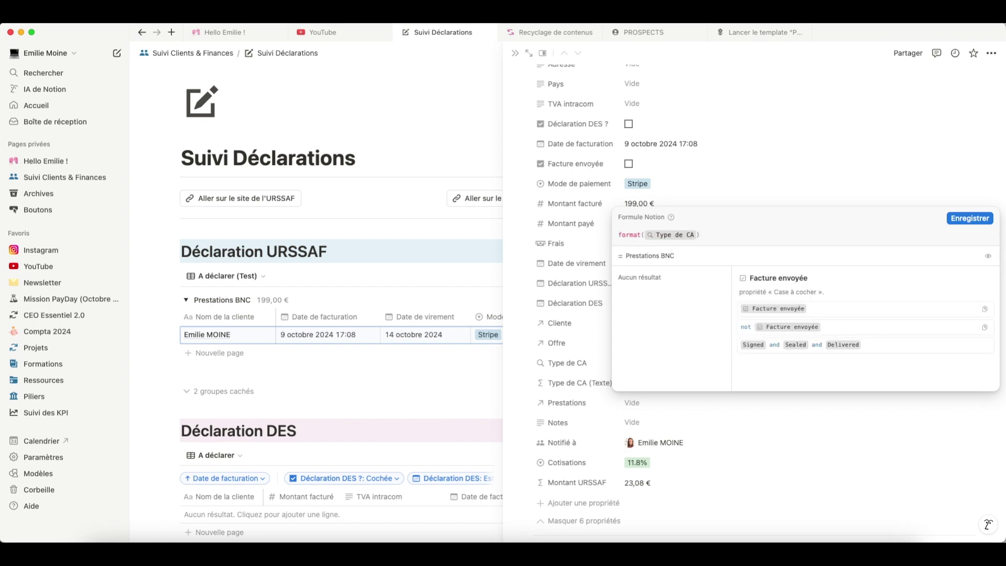
key(BackSpace)
key(BackSpace)
key(BackSpace)
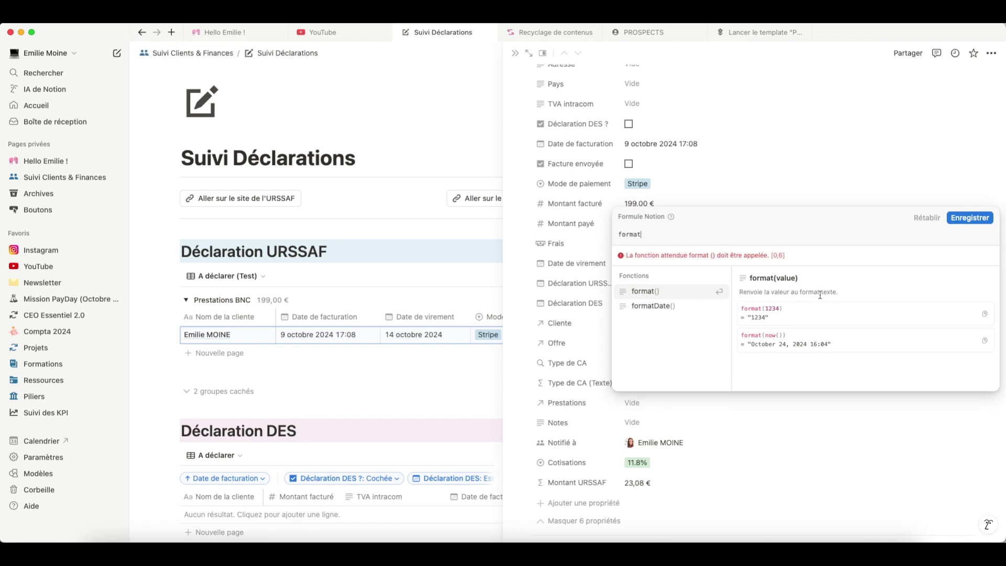
text(()
scroll(653, 346, down, 5)
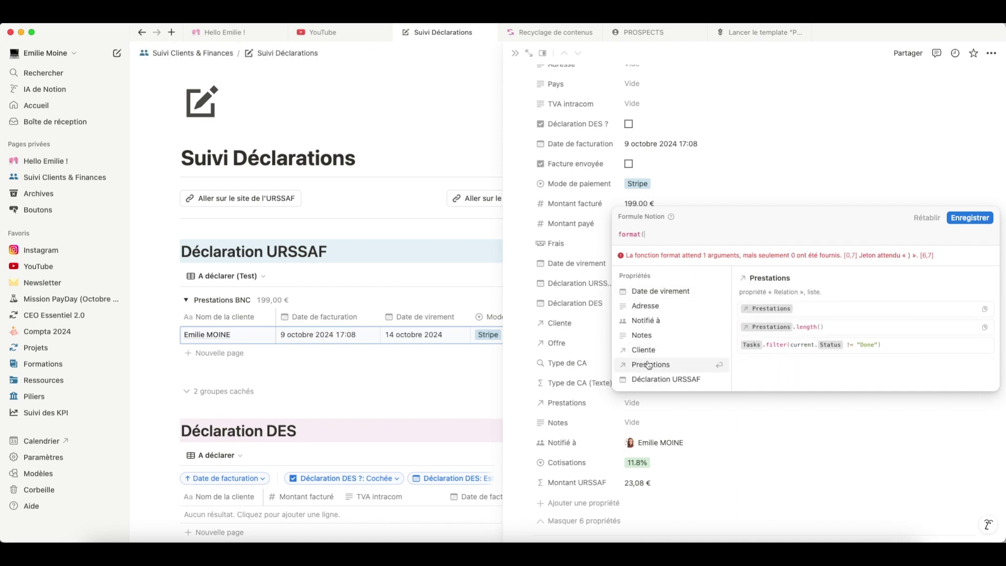
scroll(648, 364, up, 6)
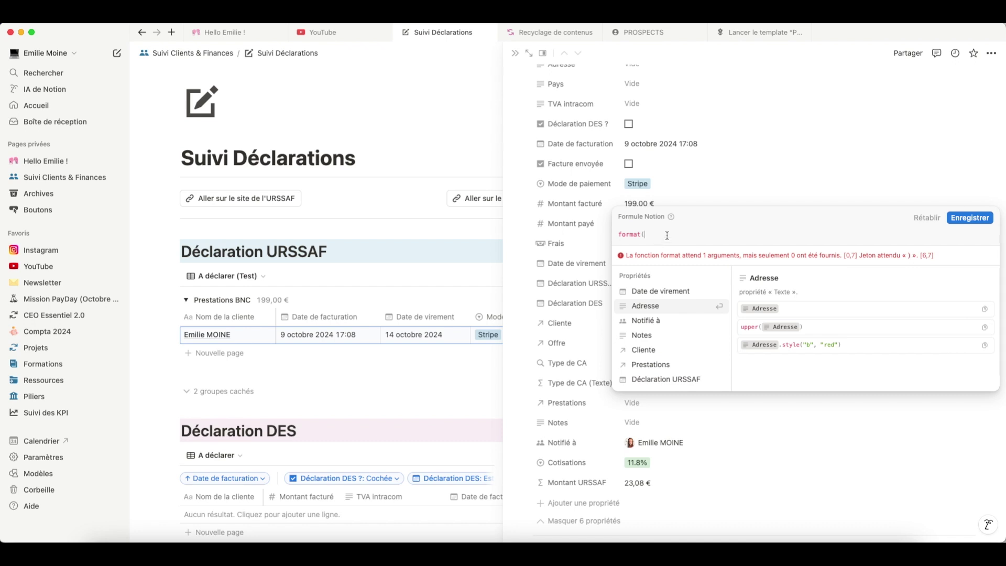
text(type)
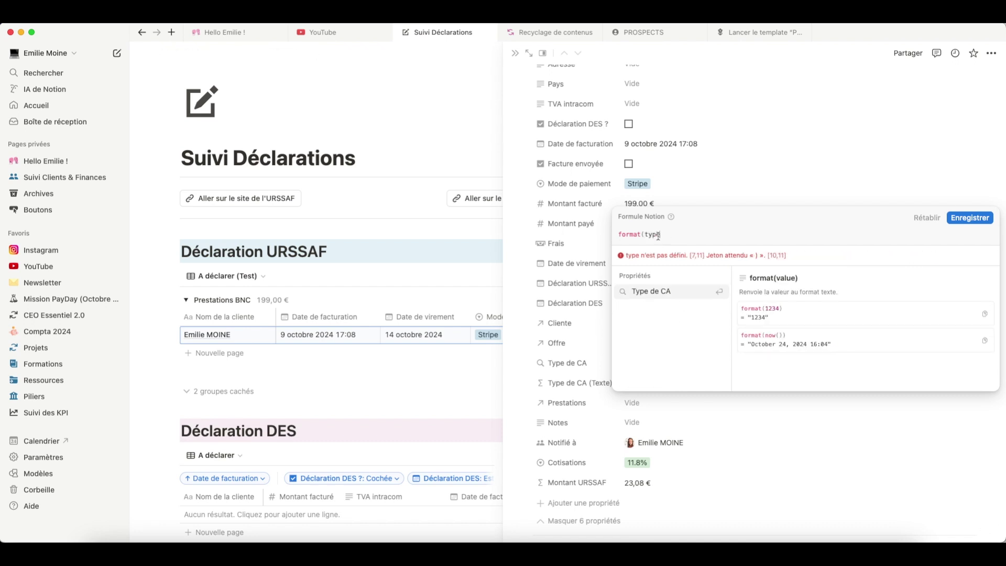
click(665, 297)
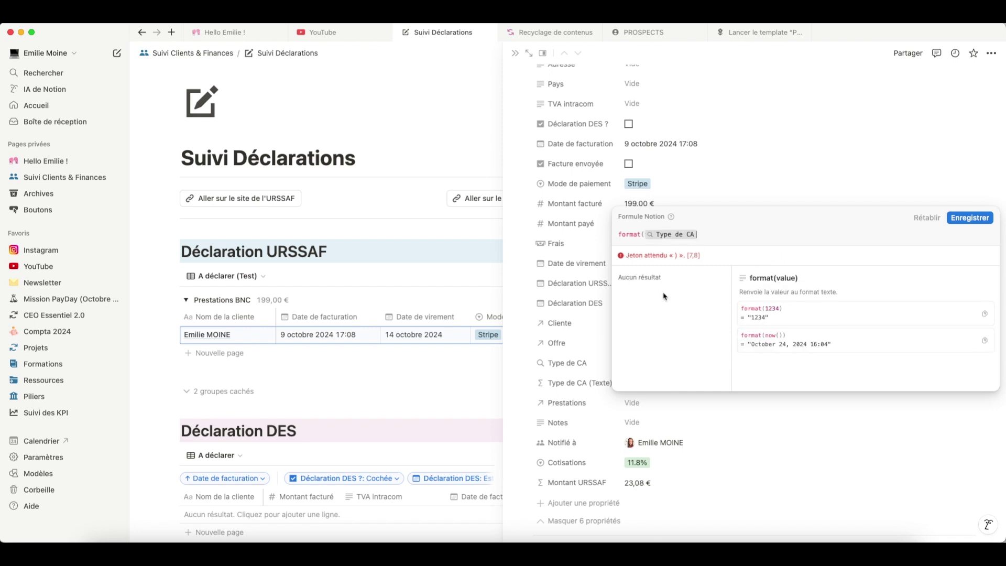
text())
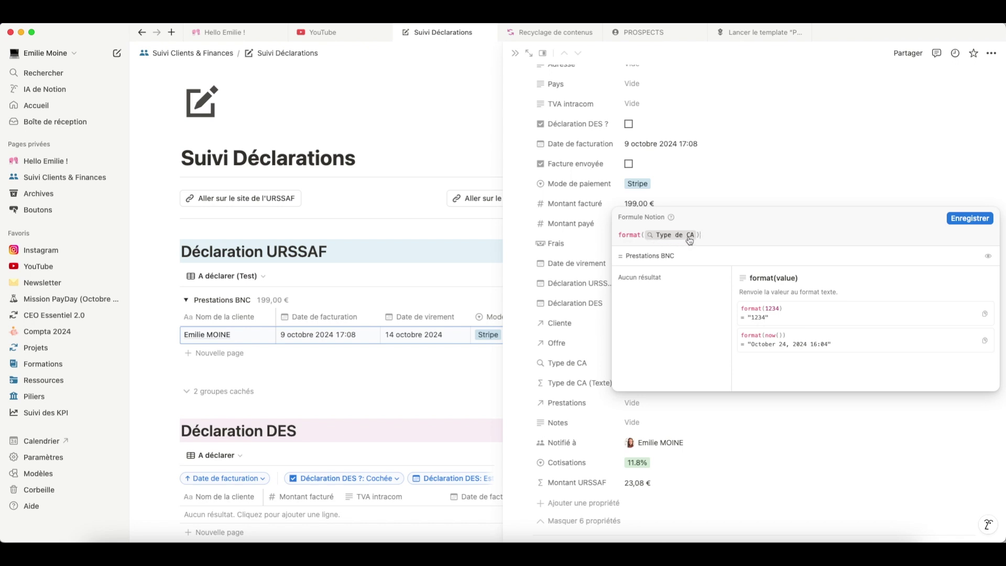
click(970, 218)
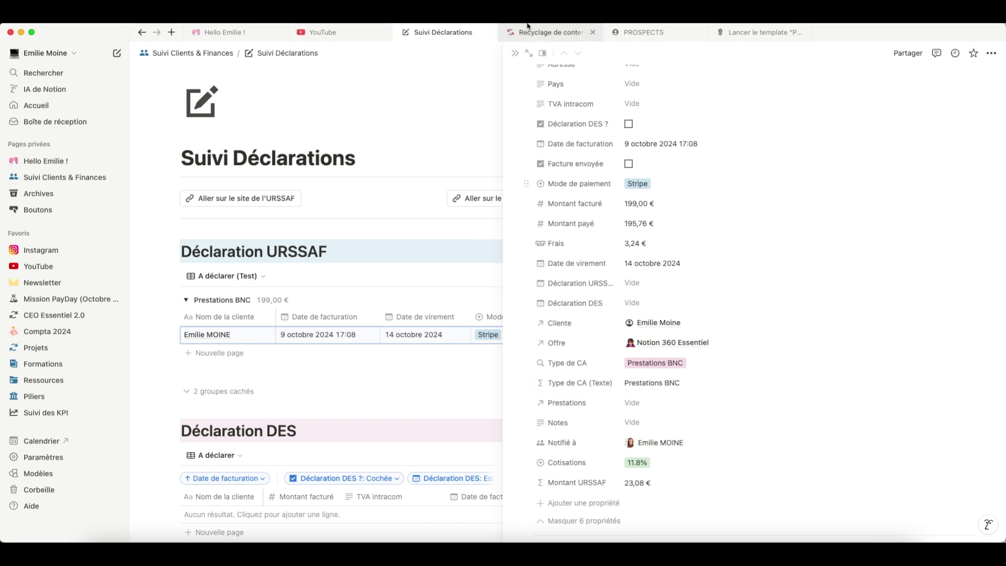
- Close the Suivi Déclarations page, collapse both groups under Recyclable ? on Recyclage de contenus, and re-expand the Tu peux recycler group
key(super+w)
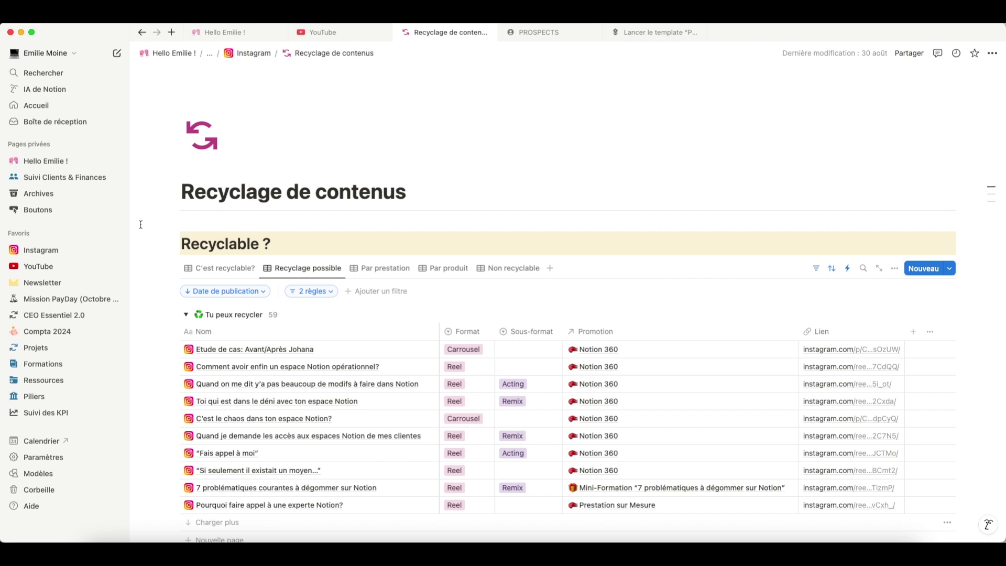
scroll(459, 236, down, 4)
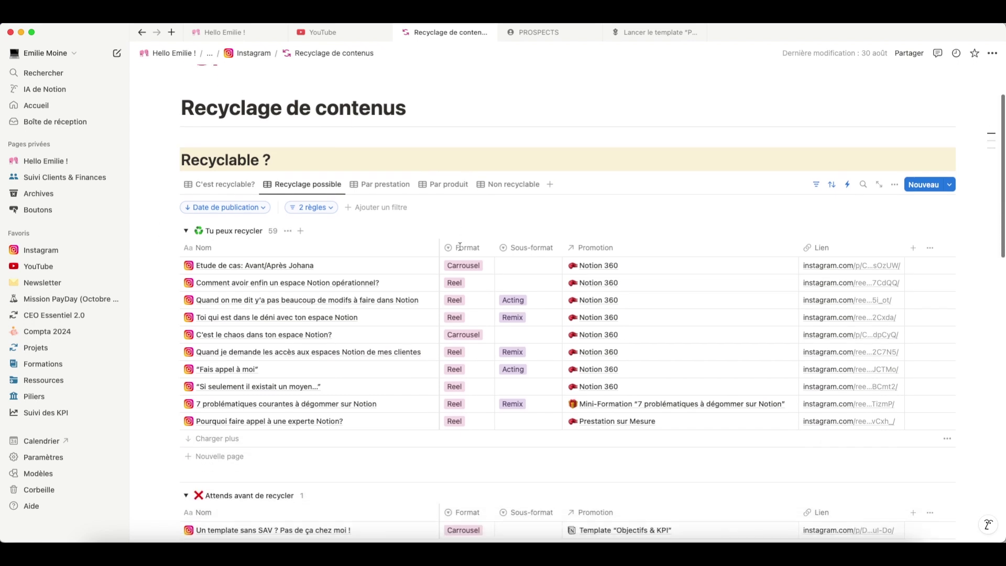
scroll(459, 250, down, 2)
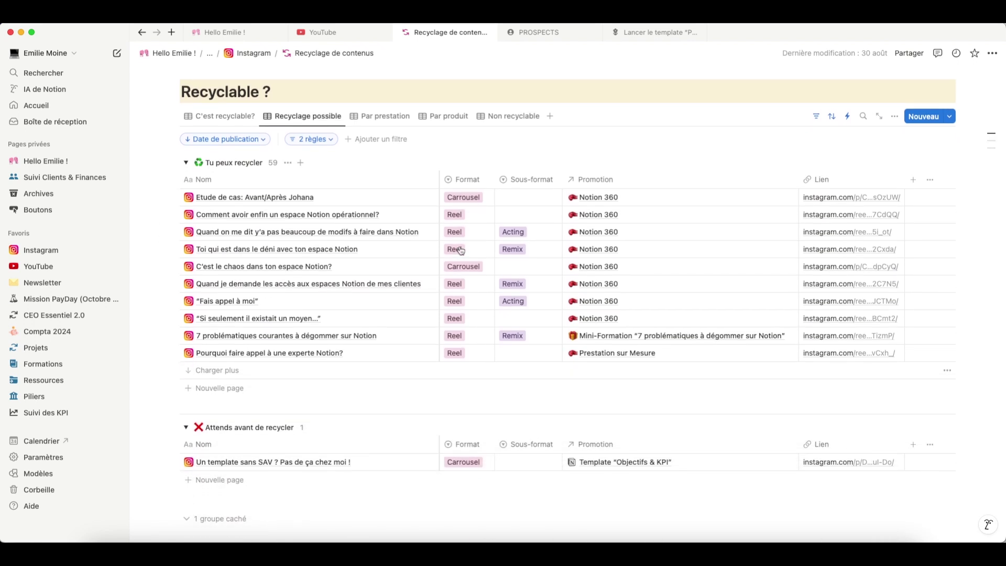
click(186, 163)
click(186, 186)
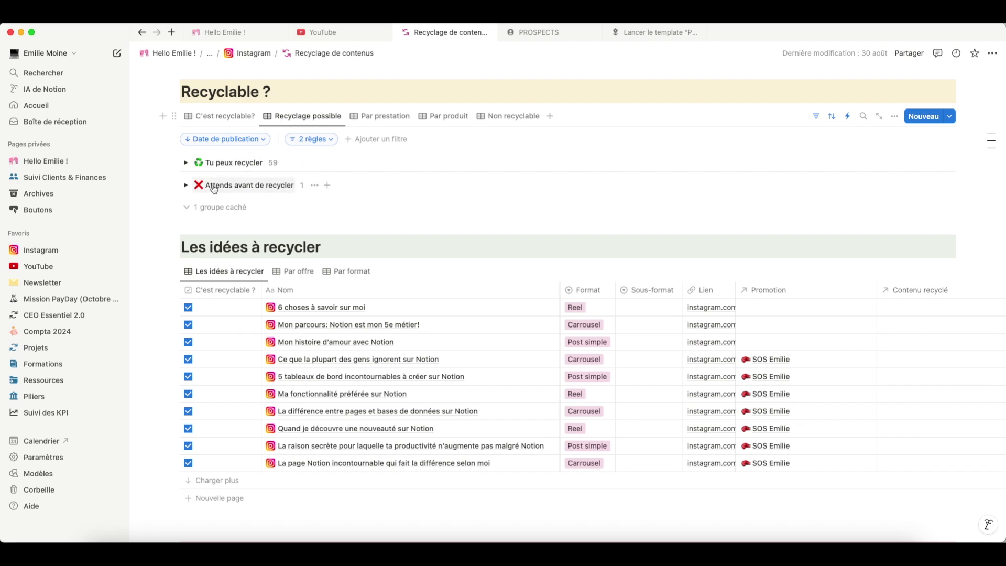
click(185, 162)
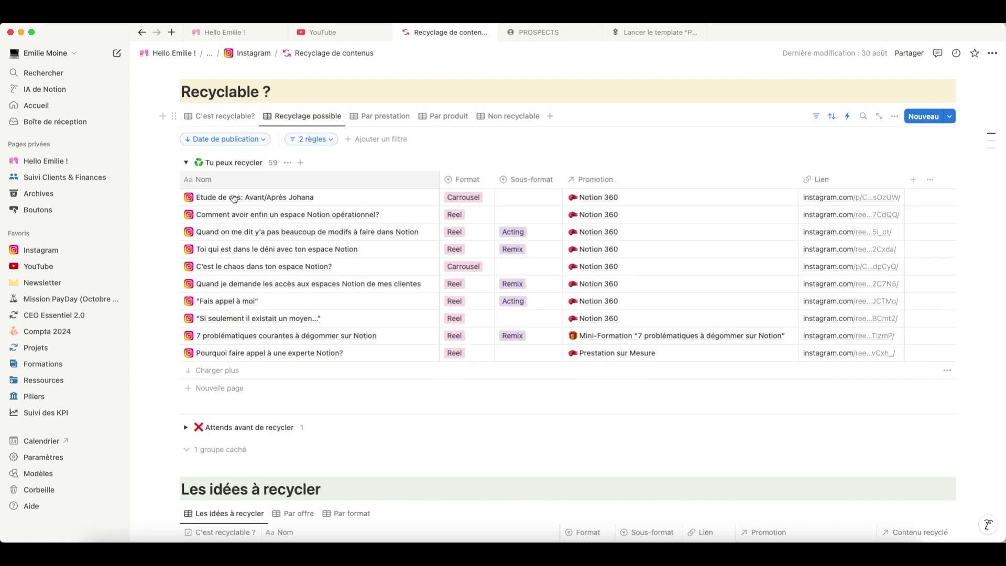
- Open the first post in the Tu peux recycler group and display its Recyclage possible formula
click(416, 199)
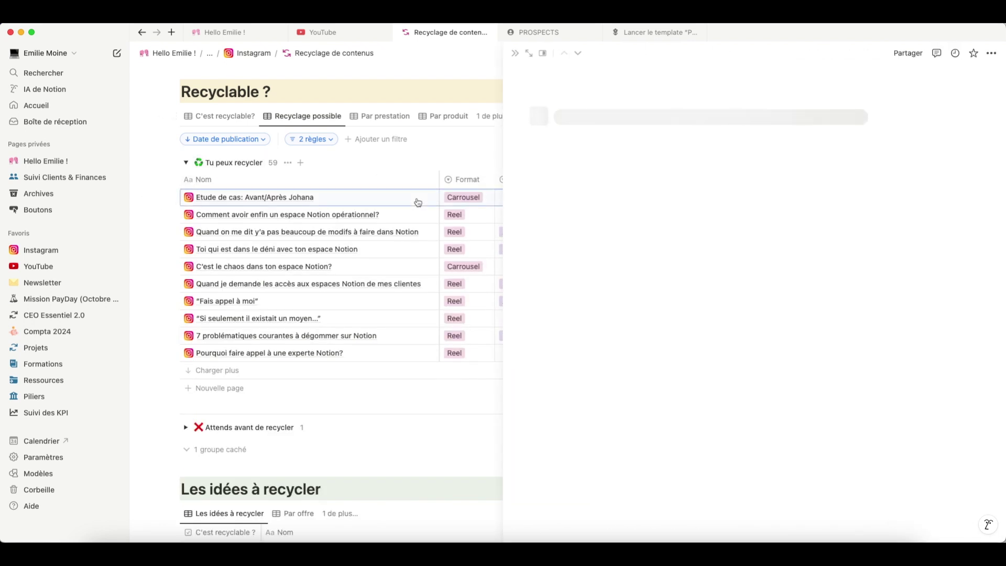
scroll(596, 334, down, 5)
click(594, 349)
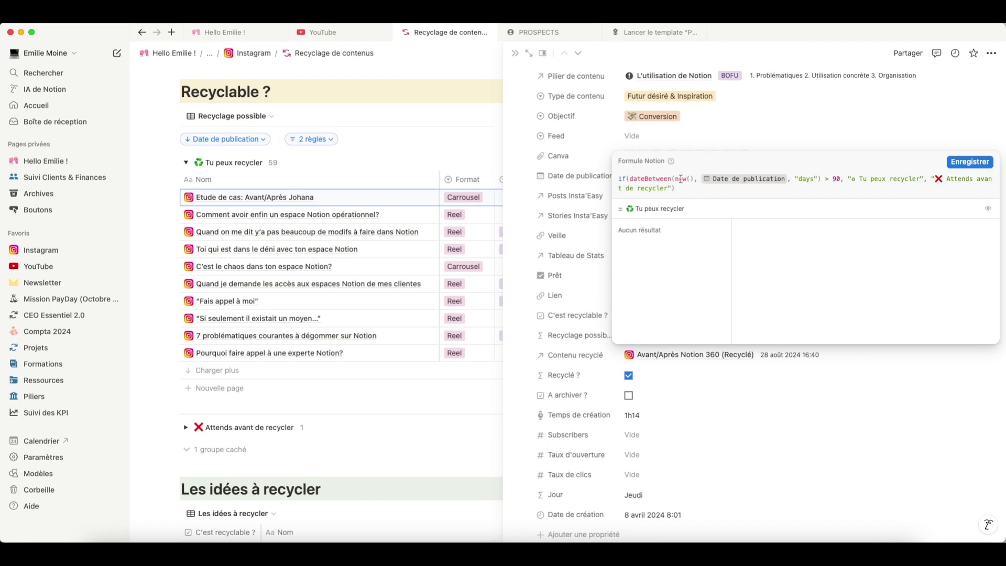
- Examine the dateBetween function in the formula, including its now() argument and the "days" unit
drag(629, 178, 672, 179)
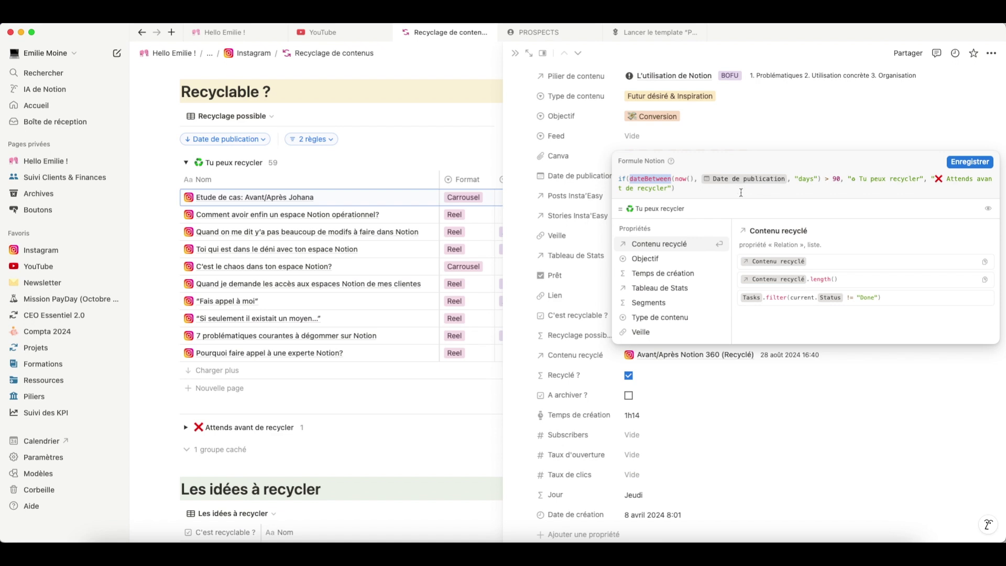
click(680, 179)
click(686, 181)
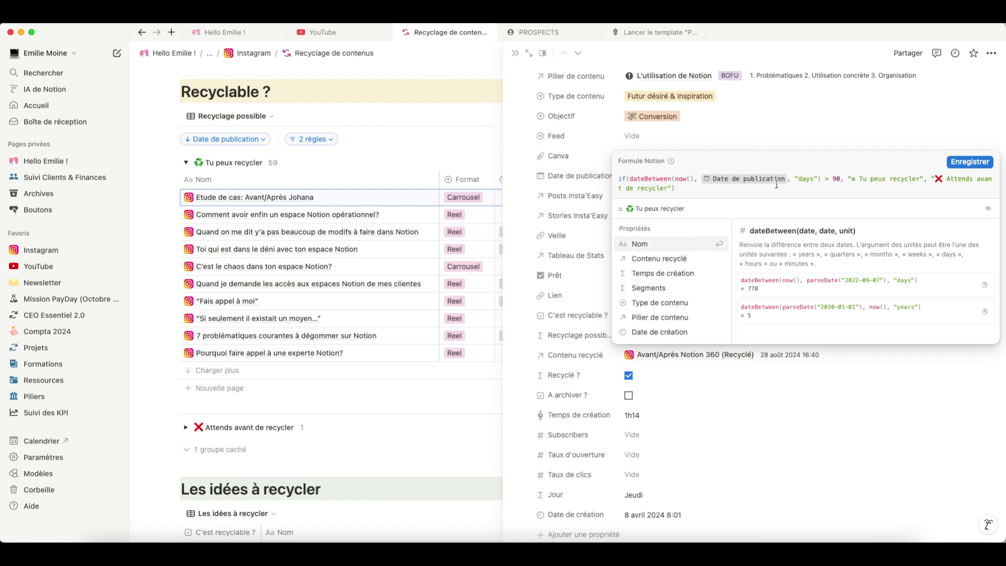
click(795, 178)
drag(795, 178, 819, 179)
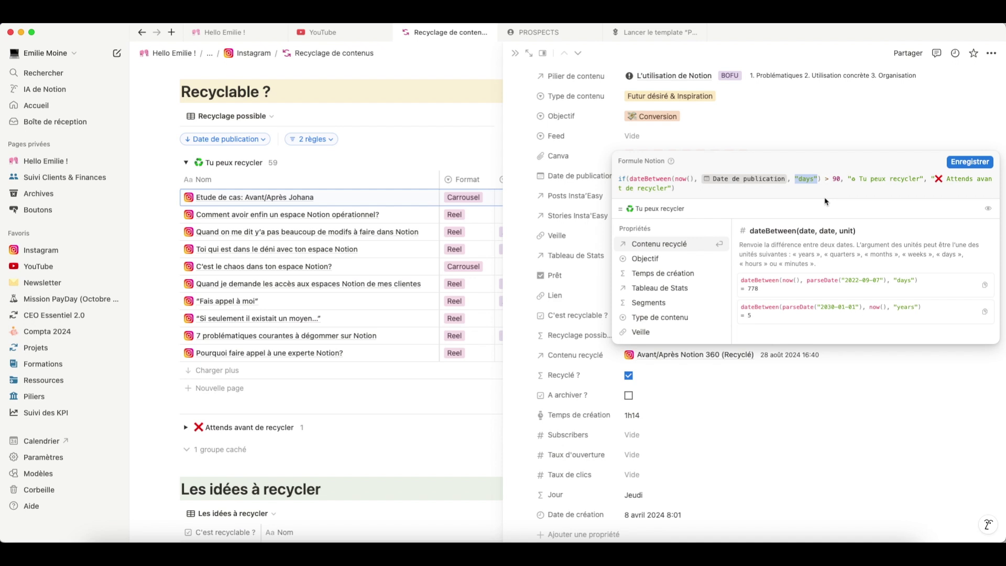
- Try the dateBetween condition with the unit "months" and a threshold of 3
double_click(807, 178)
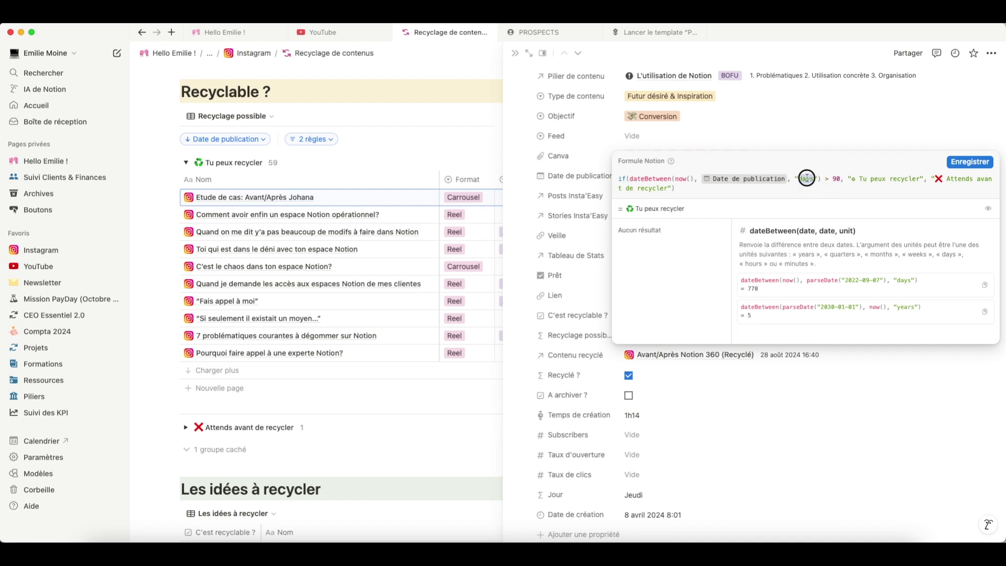
text(months)
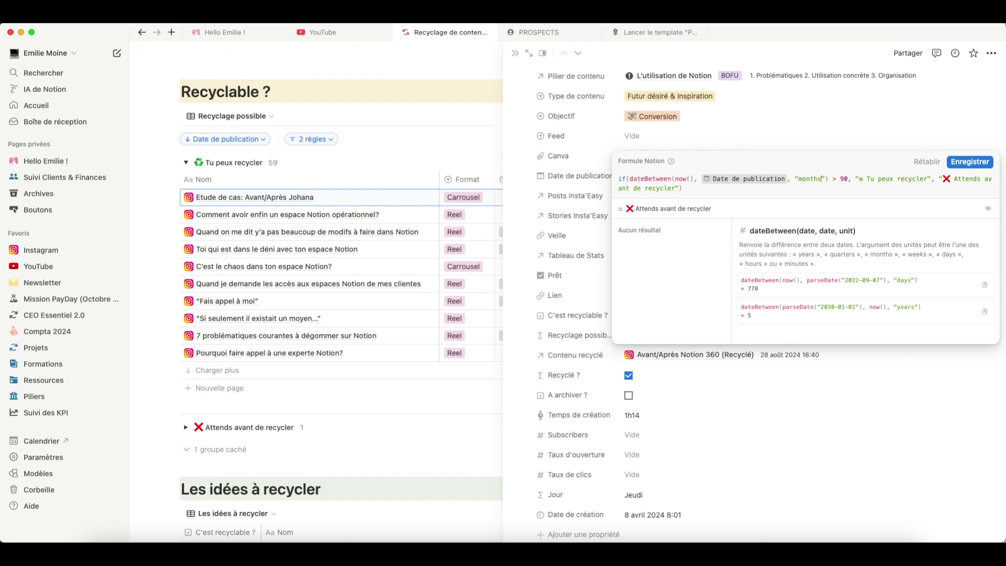
click(851, 179)
key(BackSpace)
key(BackSpace)
text(3)
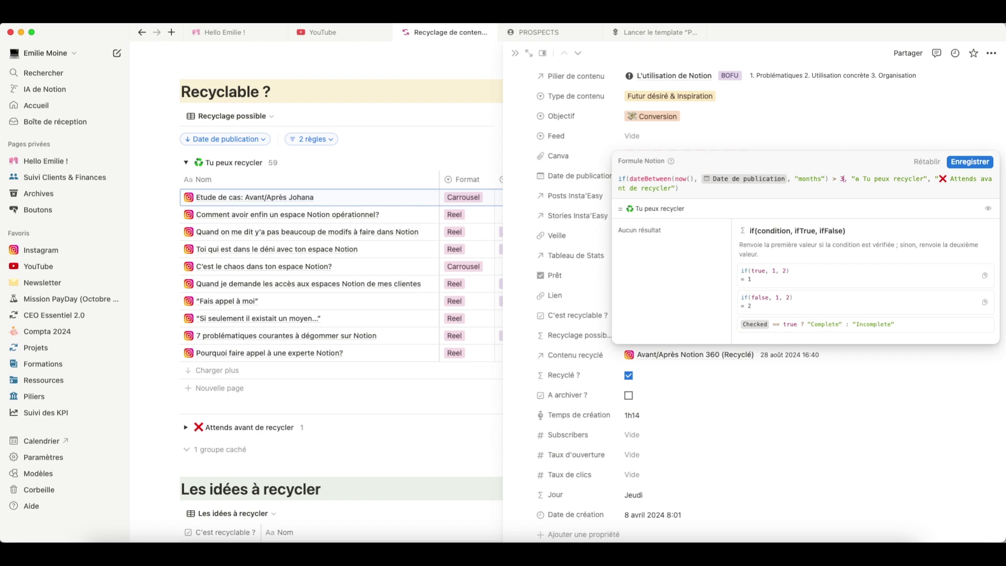
- Set the condition's threshold back to 90 and its dateBetween unit back to "days"
key(BackSpace)
text(90)
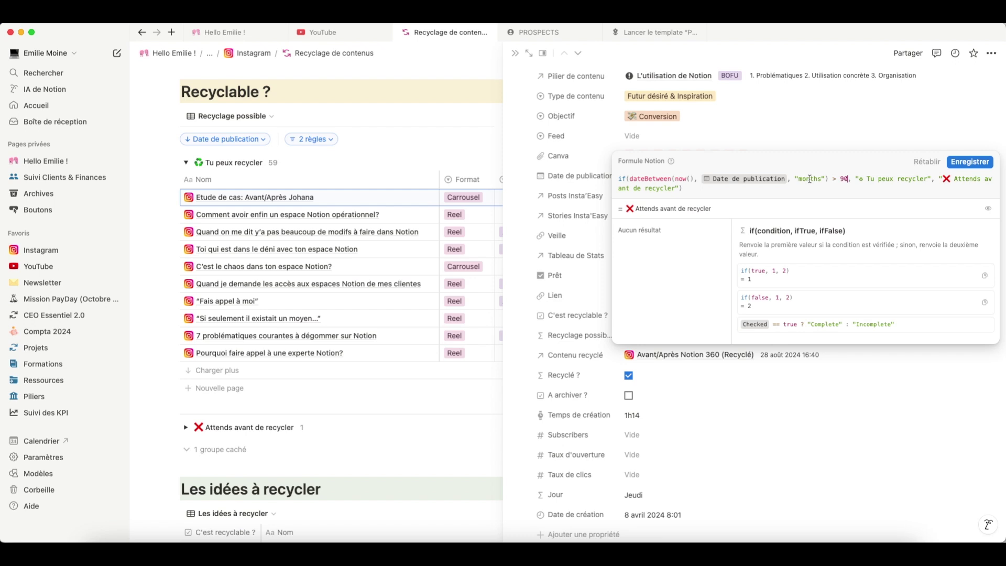
double_click(809, 178)
text(days)
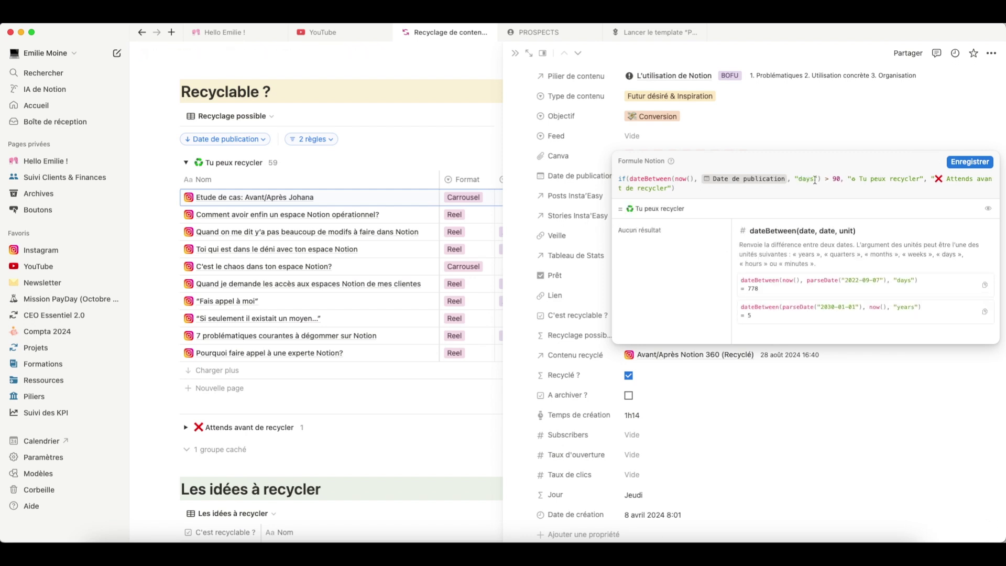
- Review the full dateBetween condition, the comma after it, and the "Tu peux recycler" result text
drag(842, 178, 631, 179)
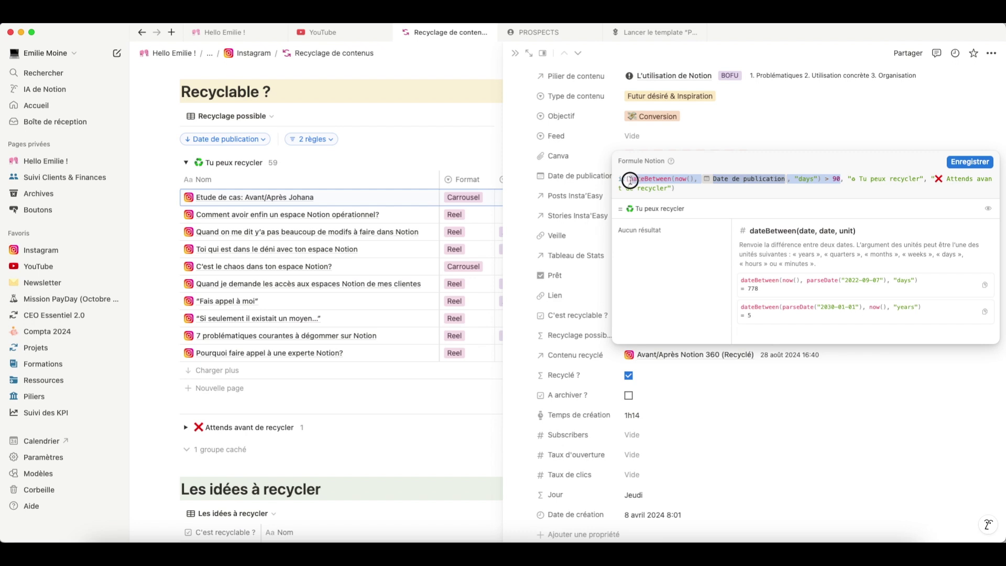
click(830, 181)
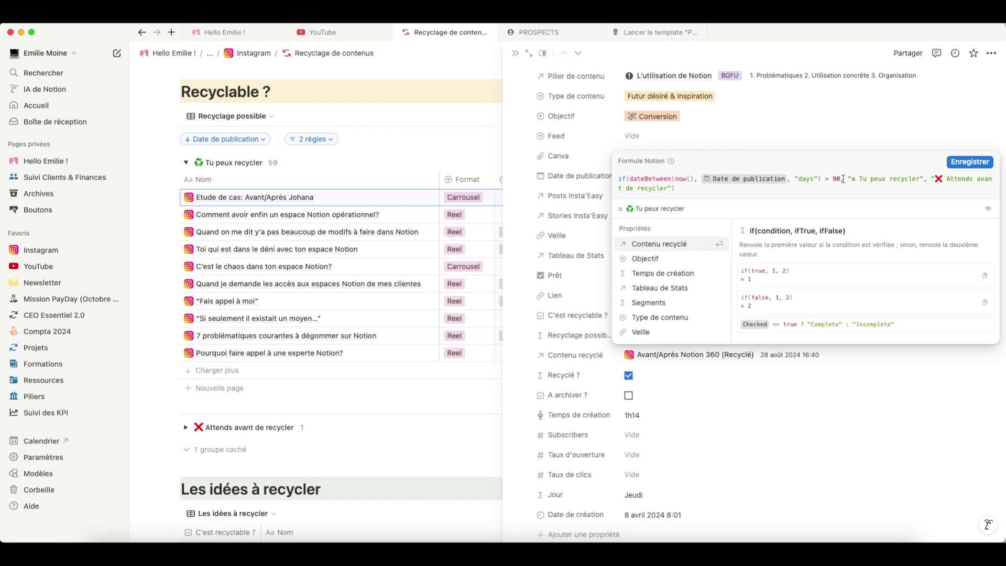
text(,)
drag(849, 178, 921, 173)
click(915, 174)
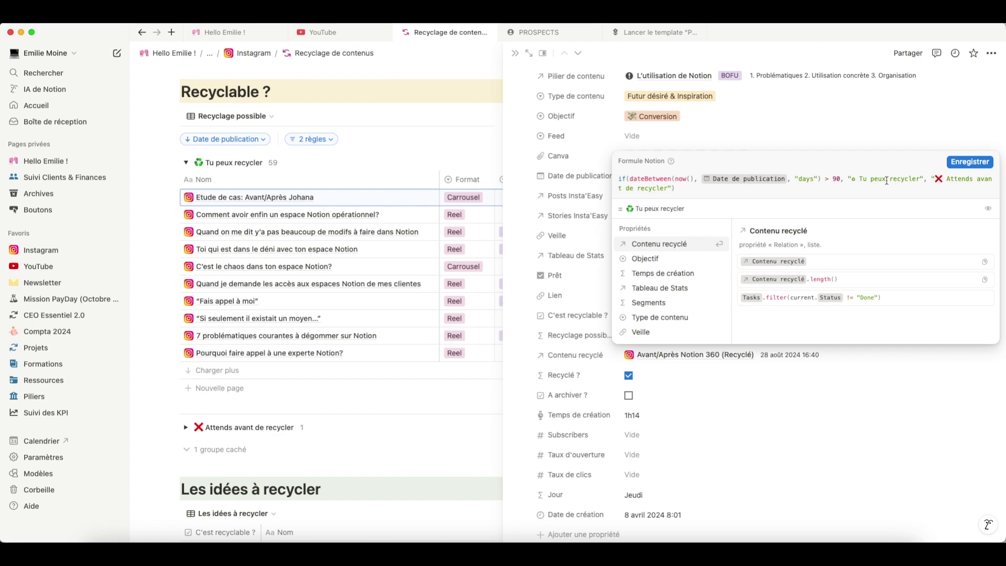
- Remove and re-enter the closing quotation mark after "Tu peux recycler" and the closing parenthesis of the if formula
click(853, 178)
click(921, 179)
key(BackSpace)
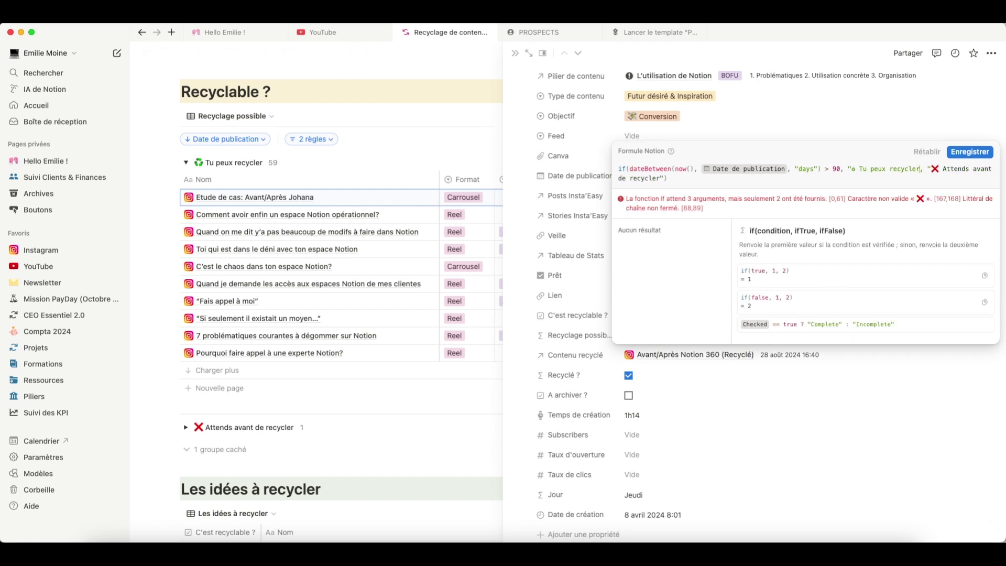
text(")
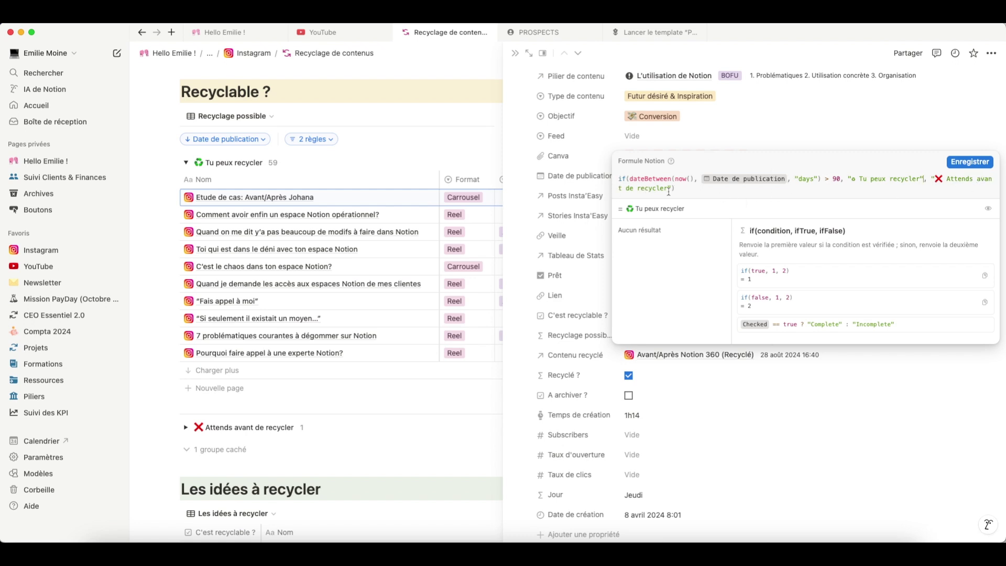
key(BackSpace)
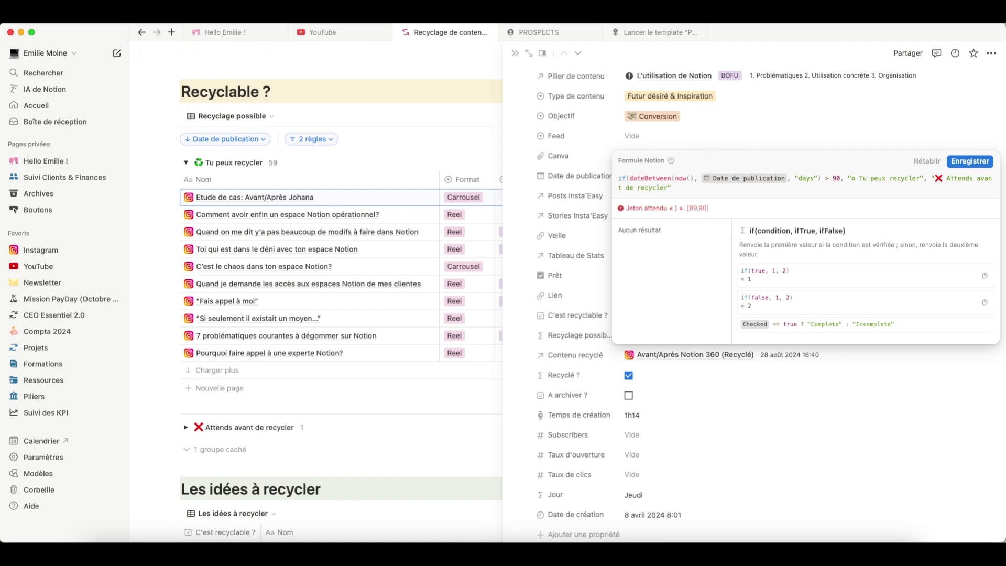
text())
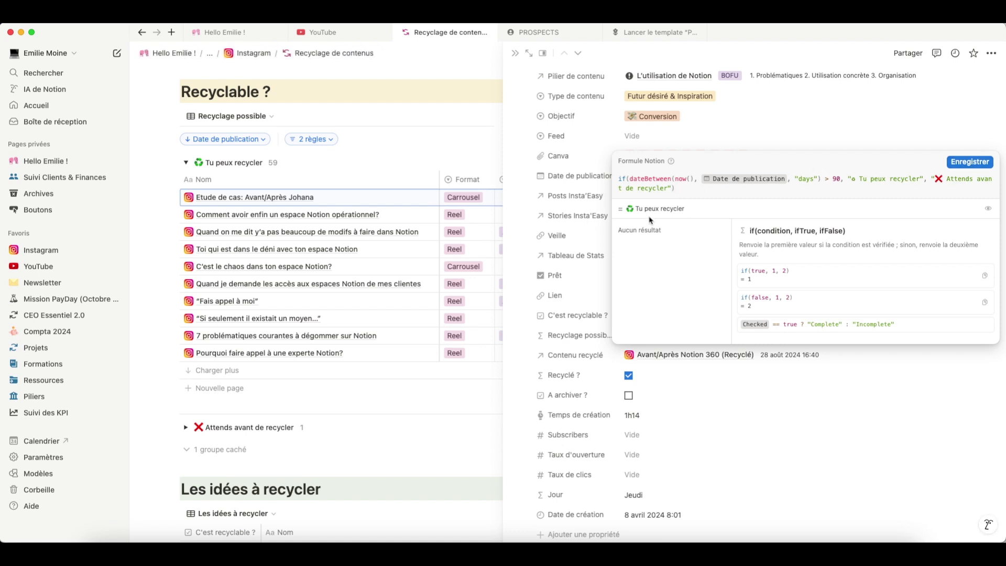
- Close the formula editor, expand the Attends avant de recycler group, and open "Un template sans SAV ? Pas de ça chez moi !"
key(Escape)
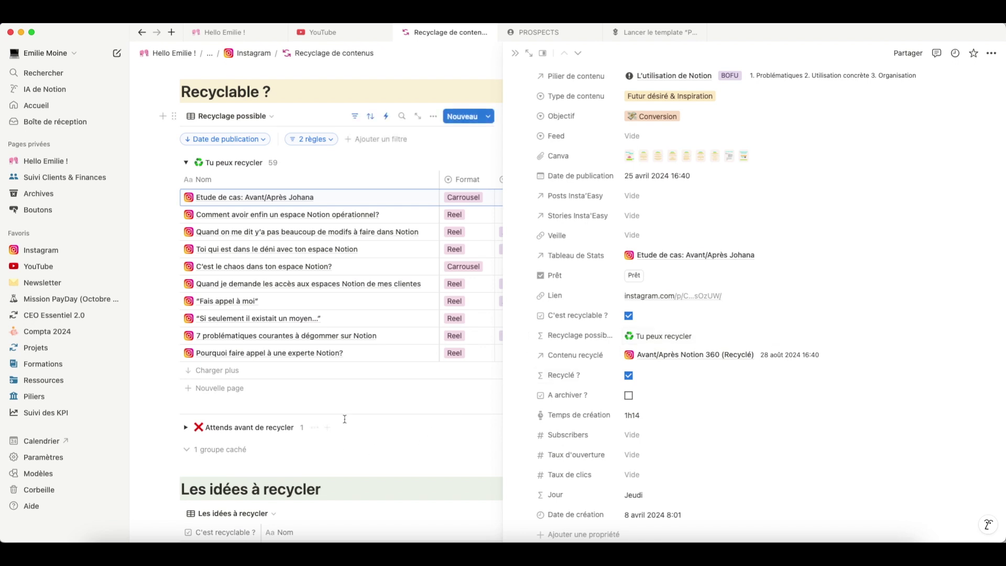
scroll(344, 425, down, 3)
click(186, 330)
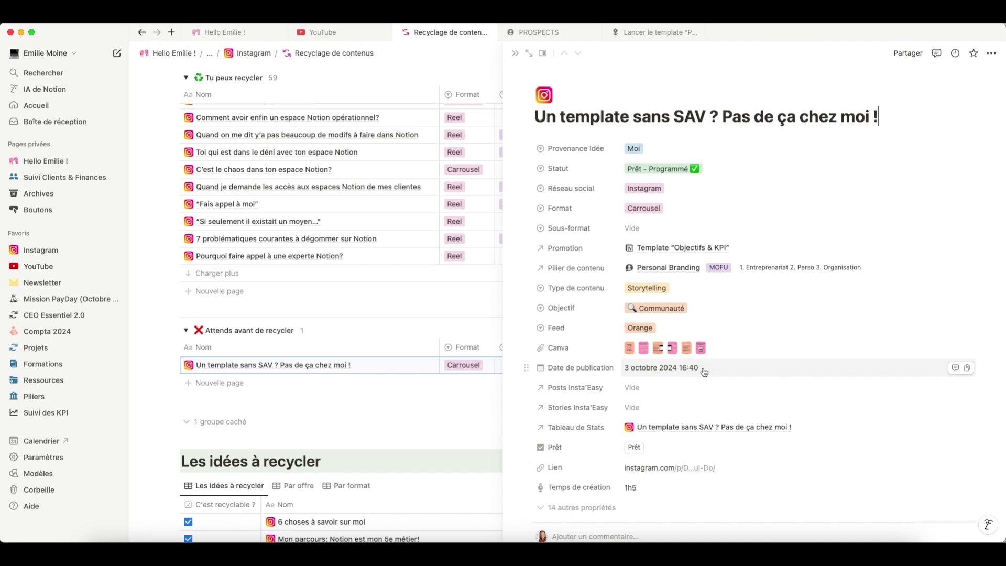
- Close the Recyclage de contenus page and look over the A FAIRE and EN COURS sections of the PROSPECTS page
key(super+w)
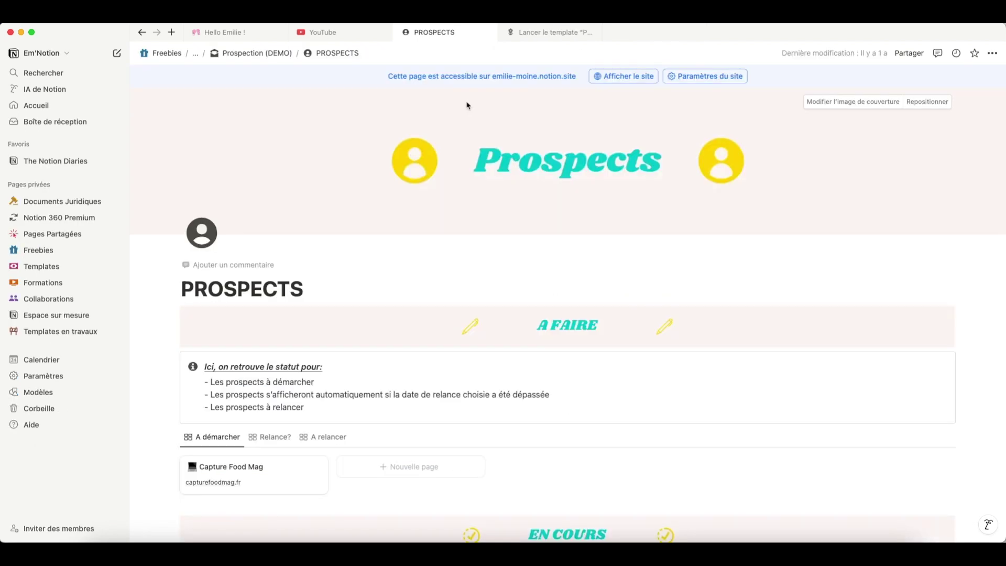
scroll(468, 106, down, 5)
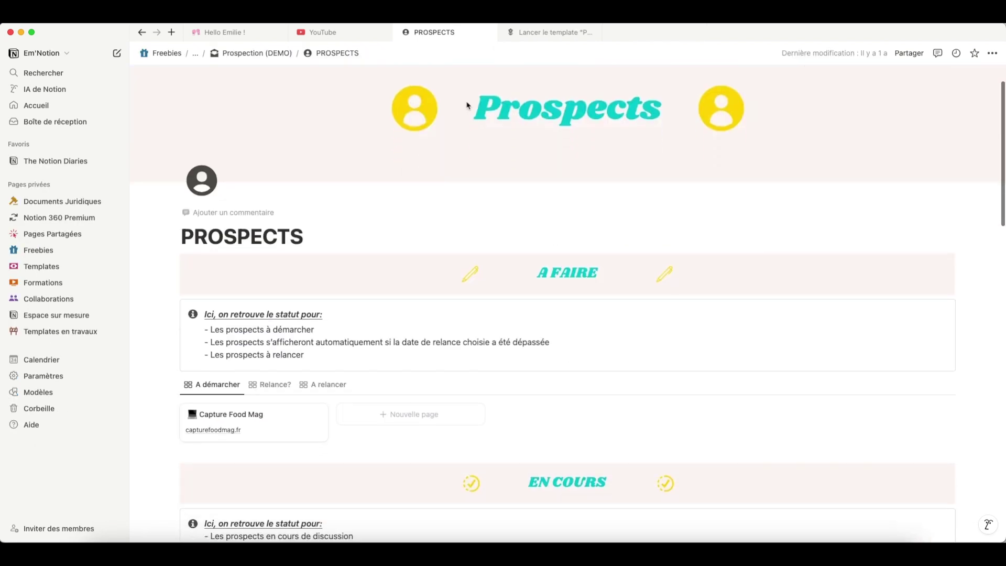
scroll(468, 105, down, 10)
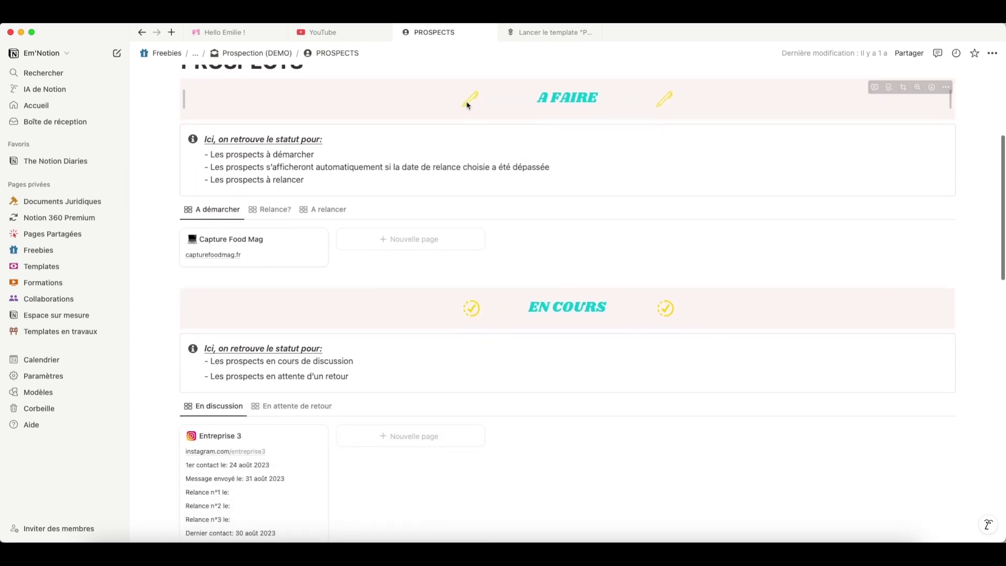
- Look over the EN COURS and TERMINÉ sections of the PROSPECTS page, including the prospect cards in the Abandon view
scroll(467, 102, down, 4)
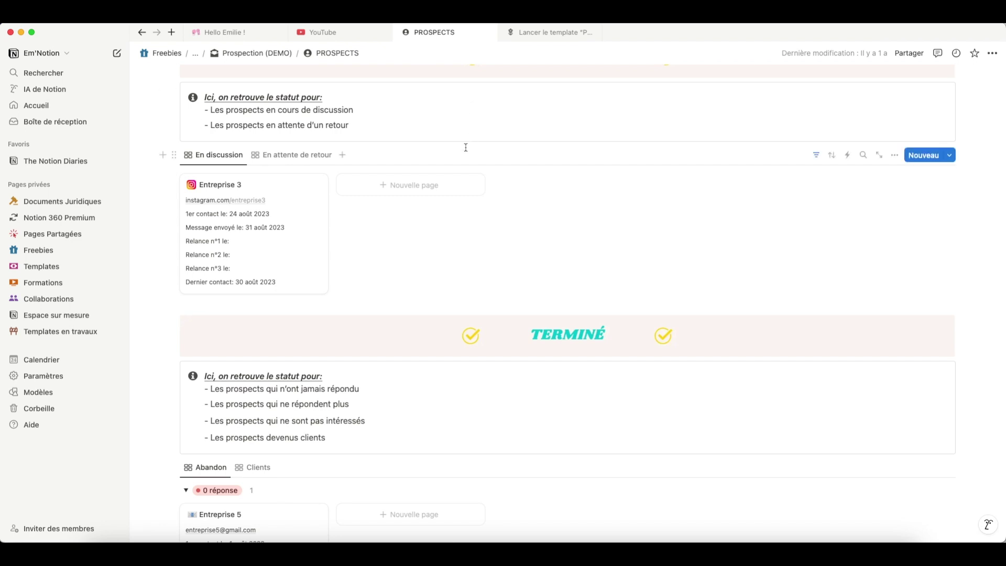
scroll(411, 243, down, 2)
scroll(410, 243, up, 1)
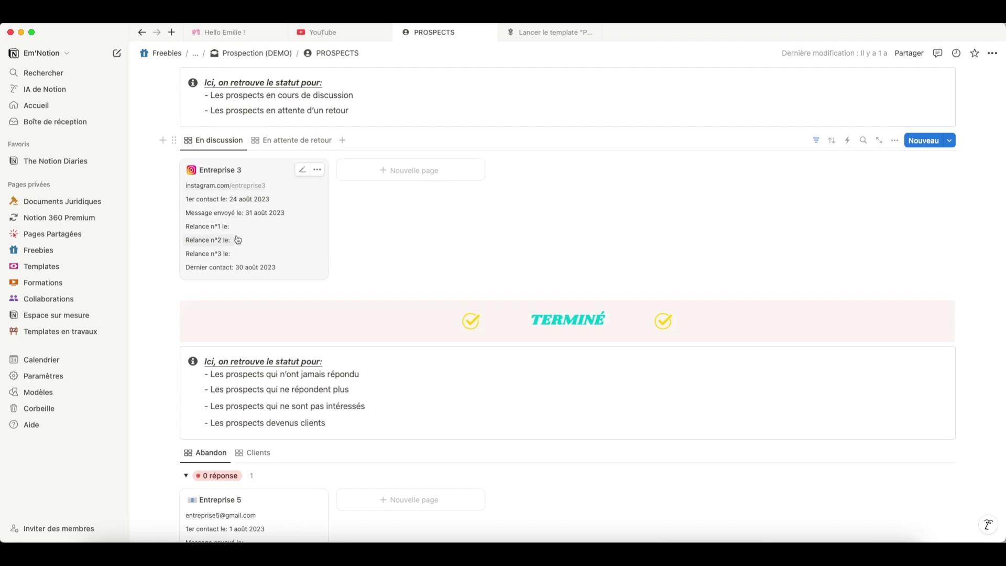
scroll(241, 240, down, 3)
scroll(242, 240, down, 10)
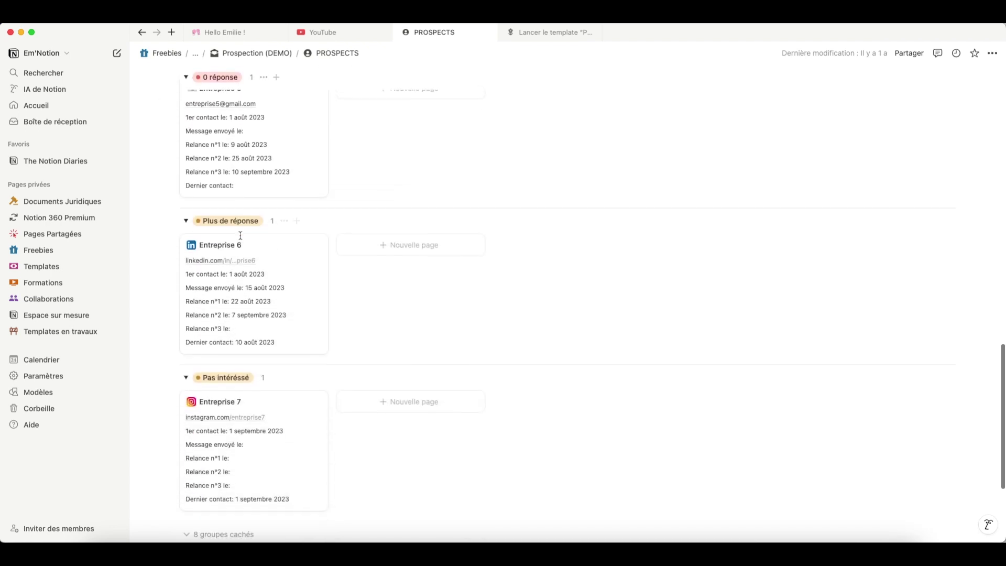
scroll(241, 240, up, 5)
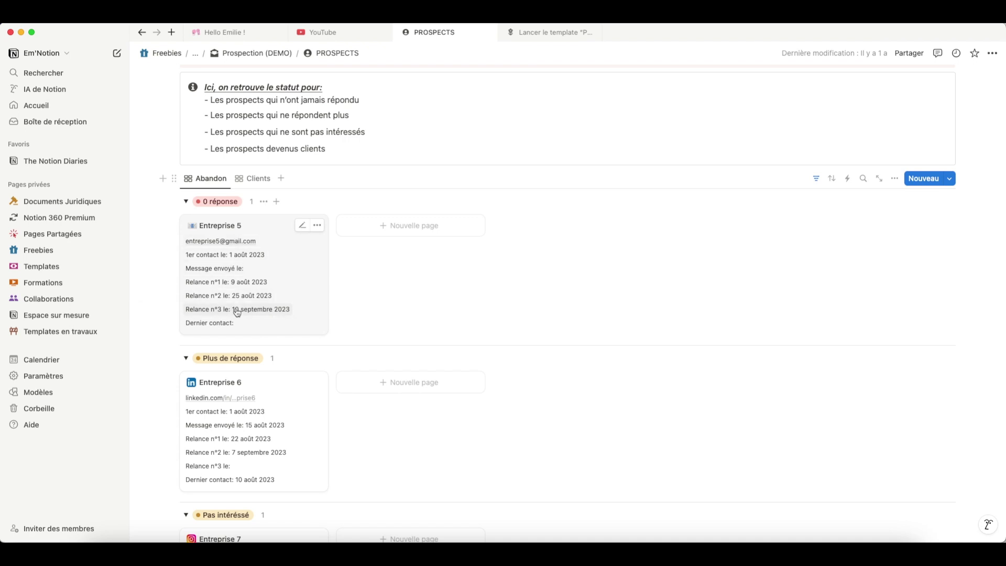
- Open the Entreprise 5 card from the 0 réponse group and expand its hidden properties
click(297, 272)
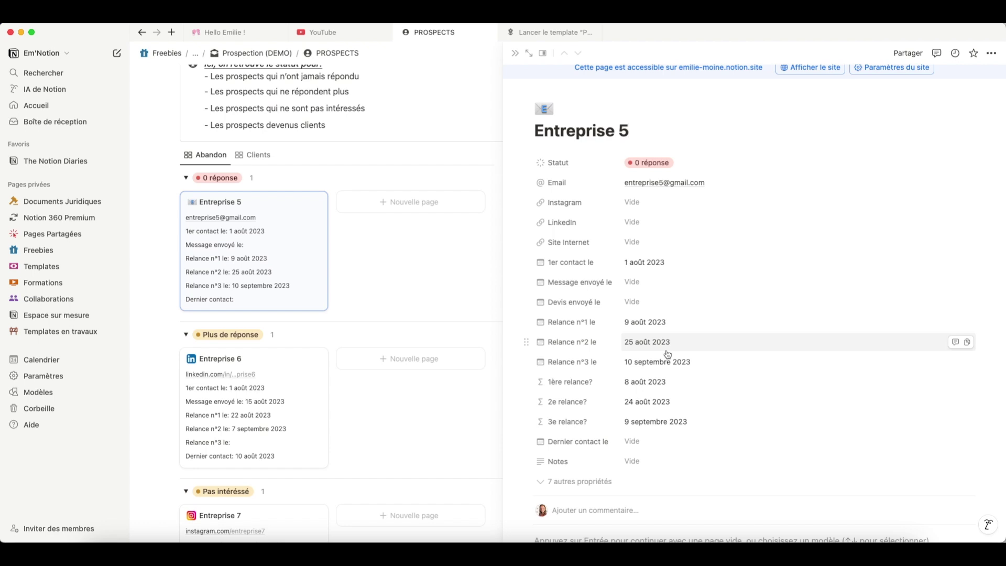
click(569, 481)
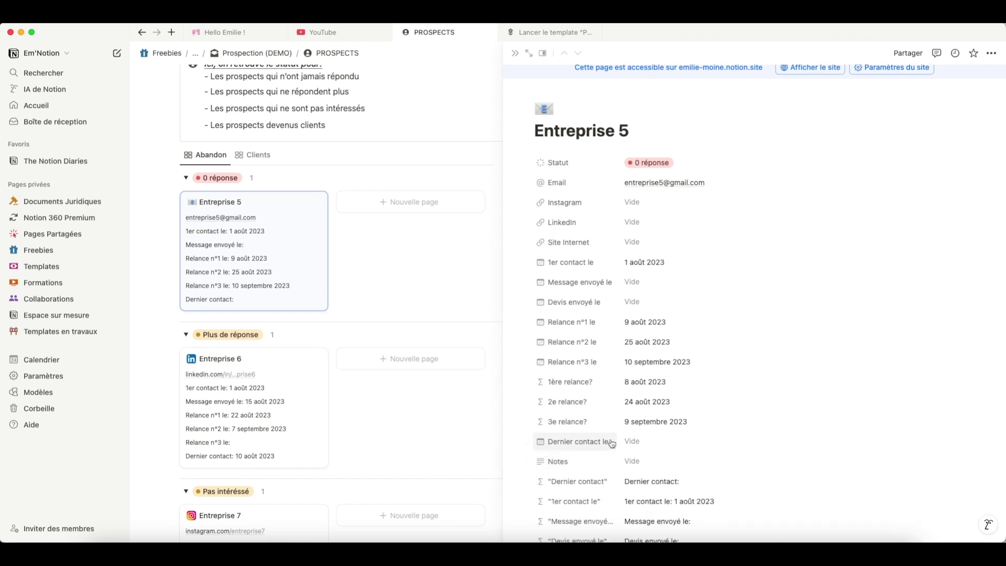
scroll(613, 445, down, 3)
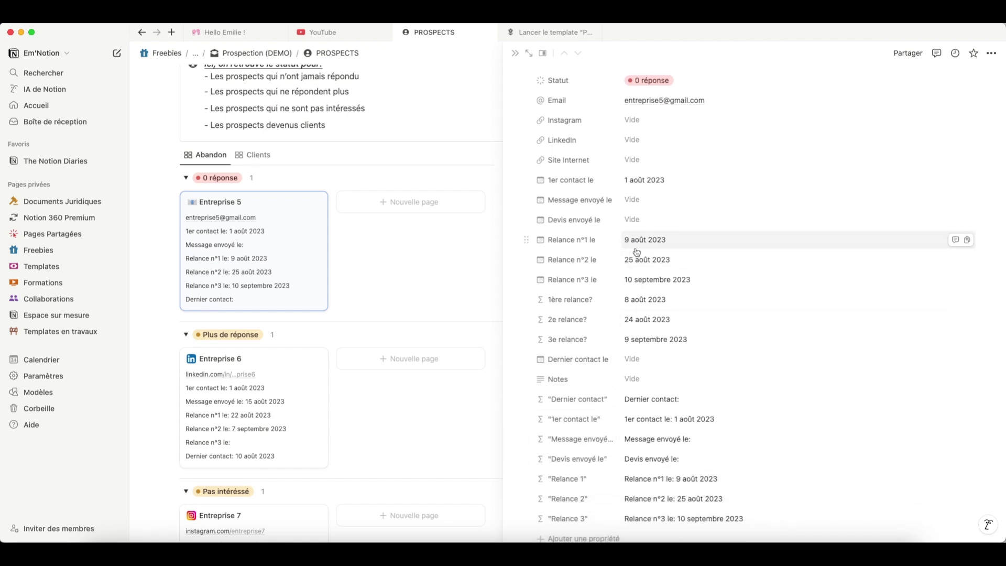
scroll(637, 252, down, 5)
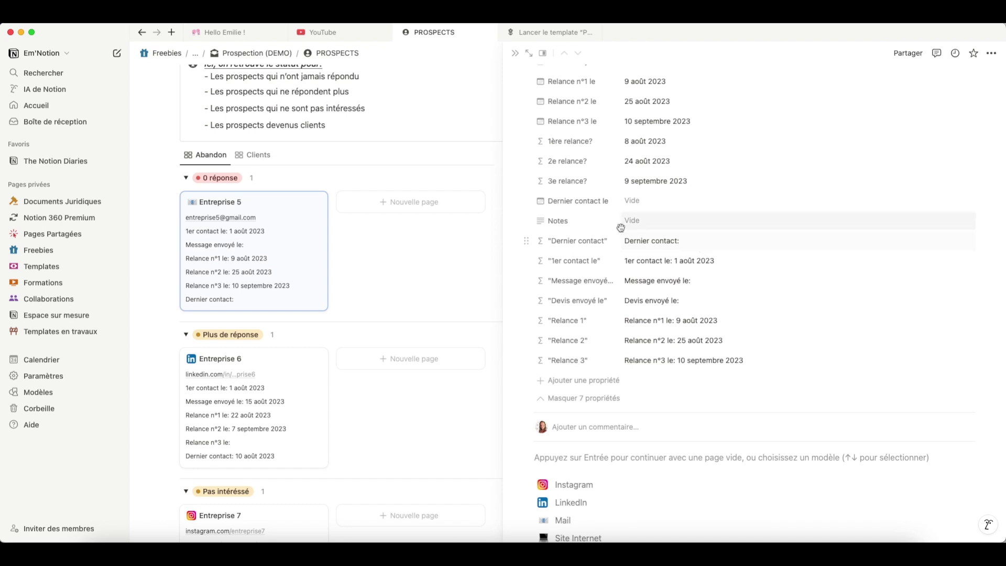
- Fill Entreprise 5's Dernier contact le with 24/10/2024 and clear the date again
click(654, 207)
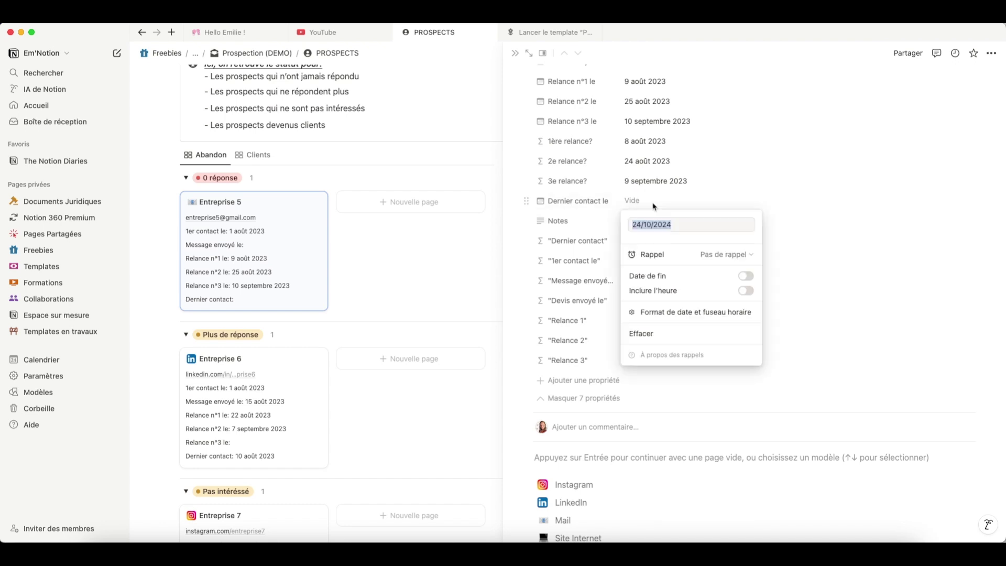
click(691, 327)
click(856, 238)
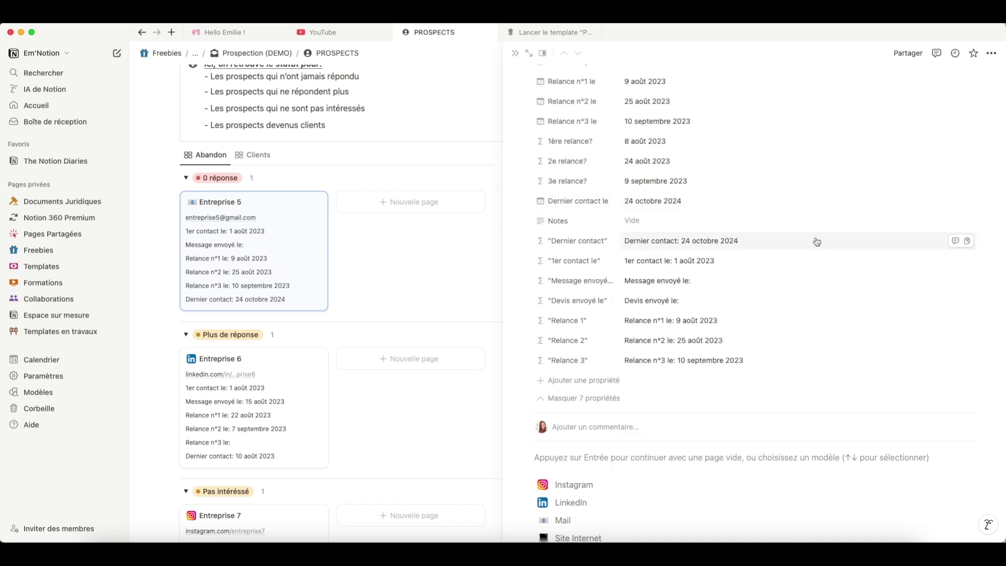
click(684, 200)
click(648, 463)
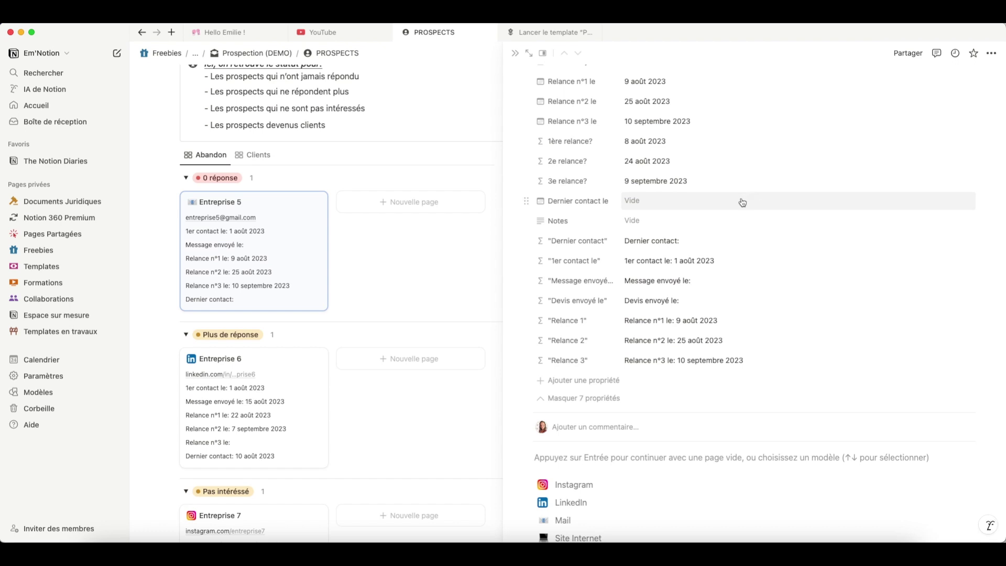
- Remove the format() function and its parentheses from around Relance n°1 le in Entreprise 5's "Relance 1" formula
scroll(643, 263, up, 2)
scroll(643, 267, up, 1)
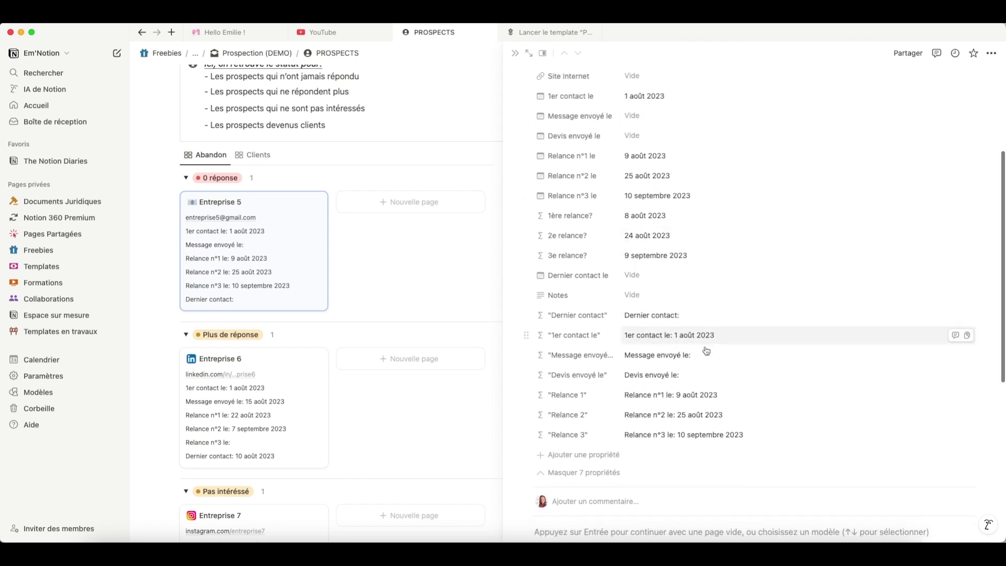
scroll(705, 351, down, 1)
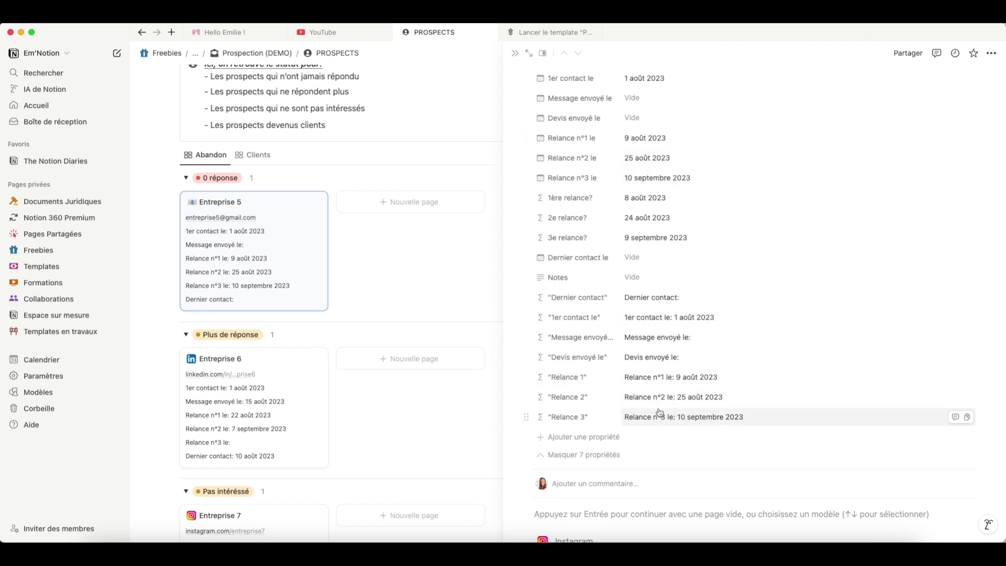
scroll(660, 413, down, 1)
scroll(659, 413, down, 2)
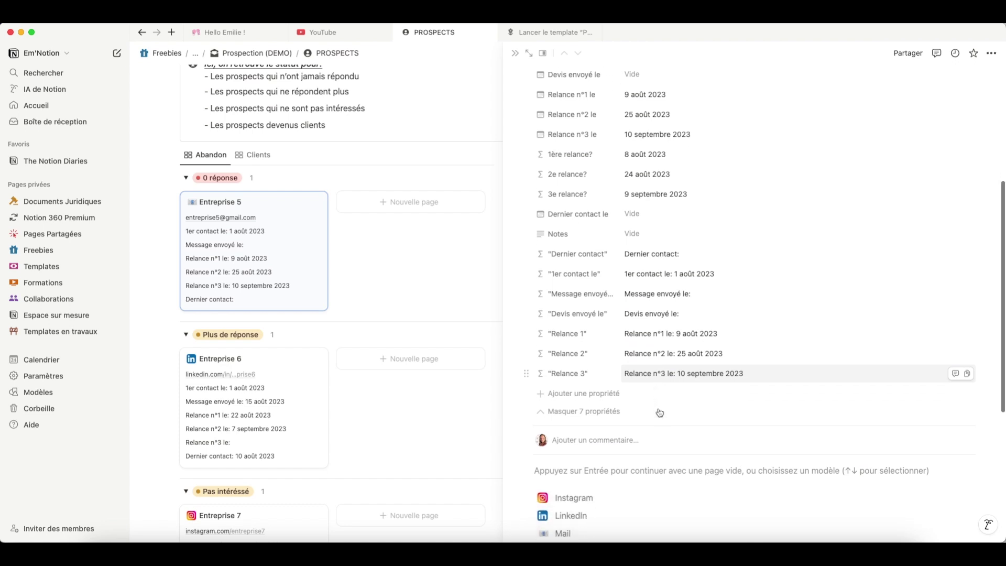
click(747, 335)
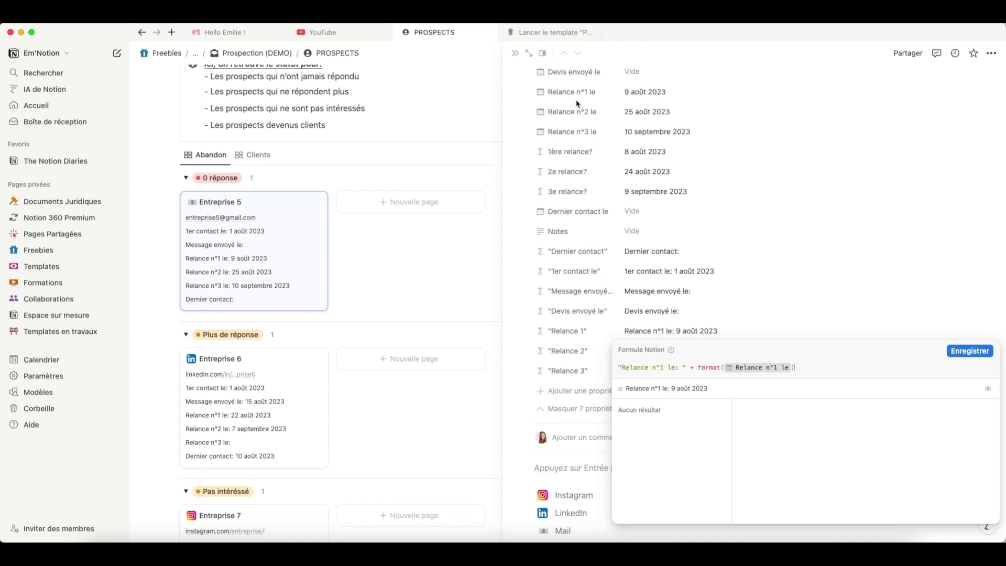
double_click(710, 369)
key(BackSpace)
key(Delete)
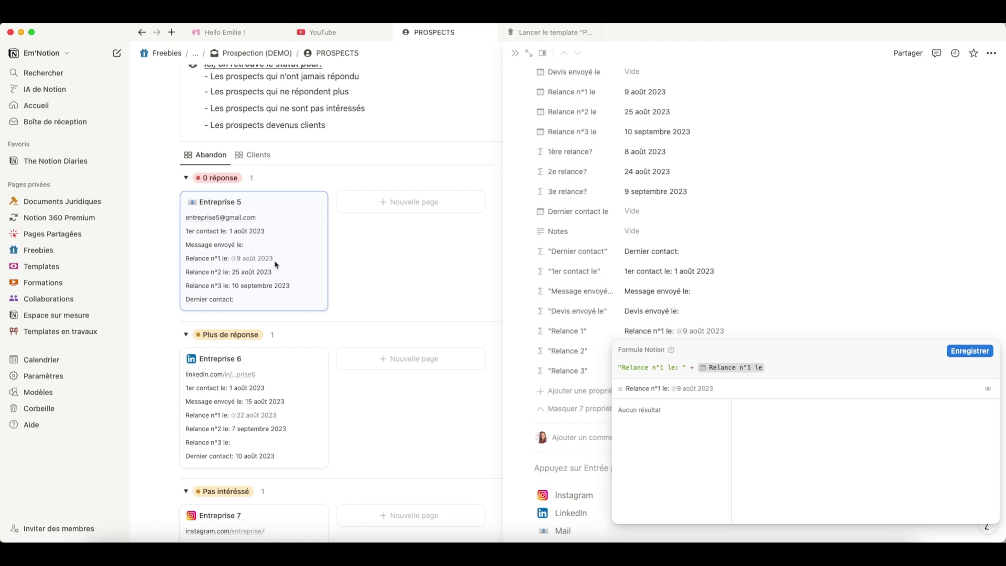
- Check the "Relance 1" formula from its line on the Entreprise 5 card and close it
click(330, 259)
click(241, 258)
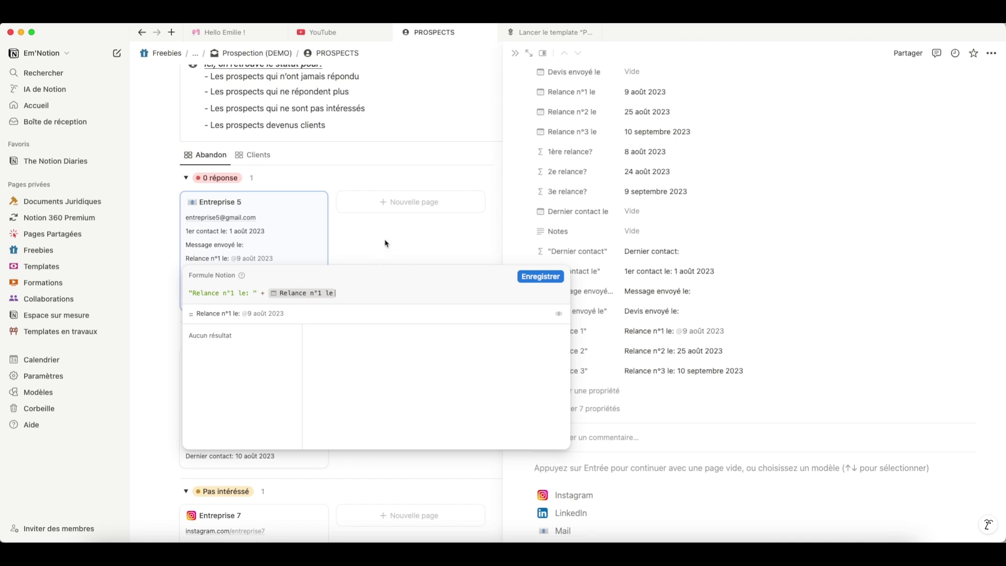
key(Escape)
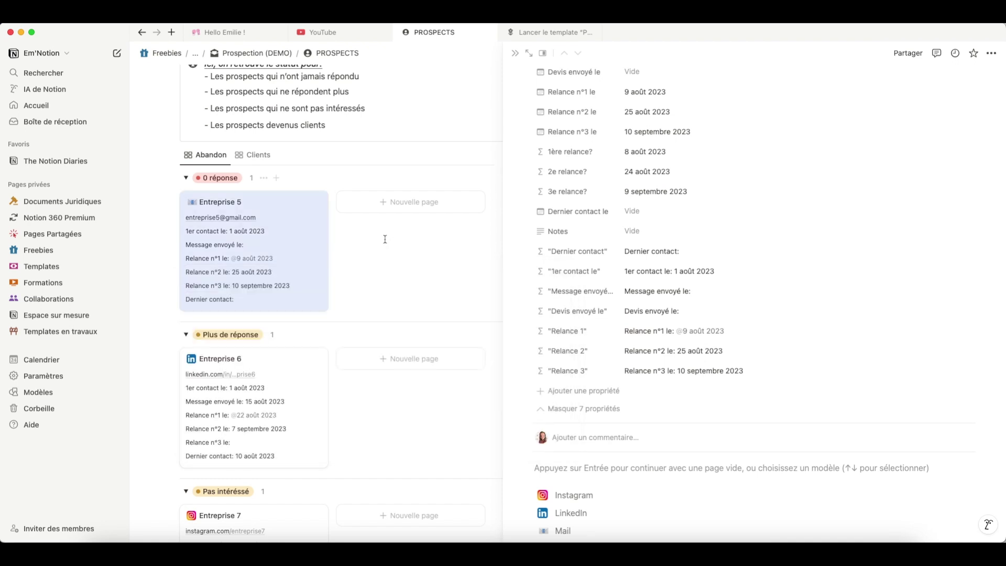
- Wrap Relance n°1 le in format() again in the "Relance 1" formula, save it, and review the formula once more
click(717, 334)
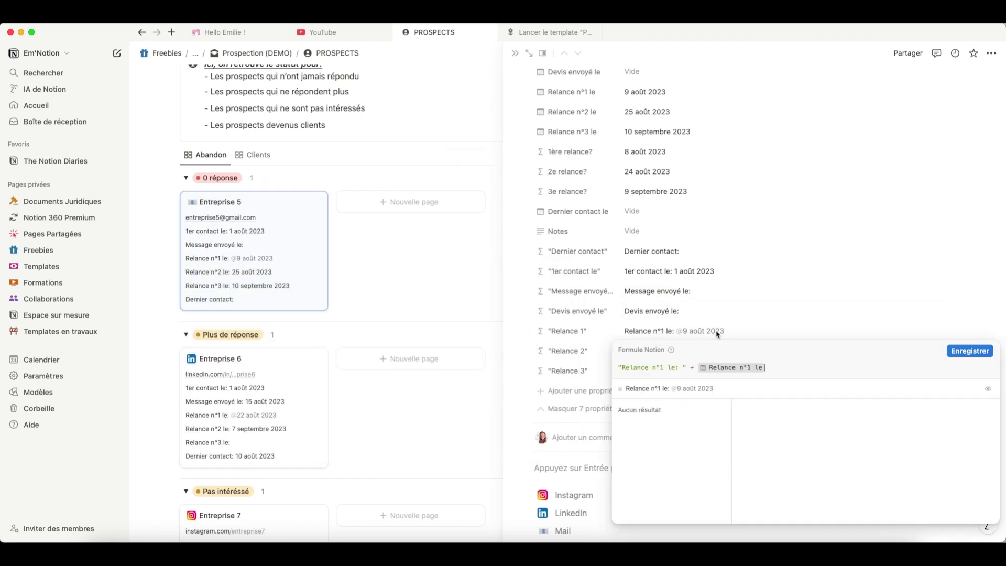
click(696, 369)
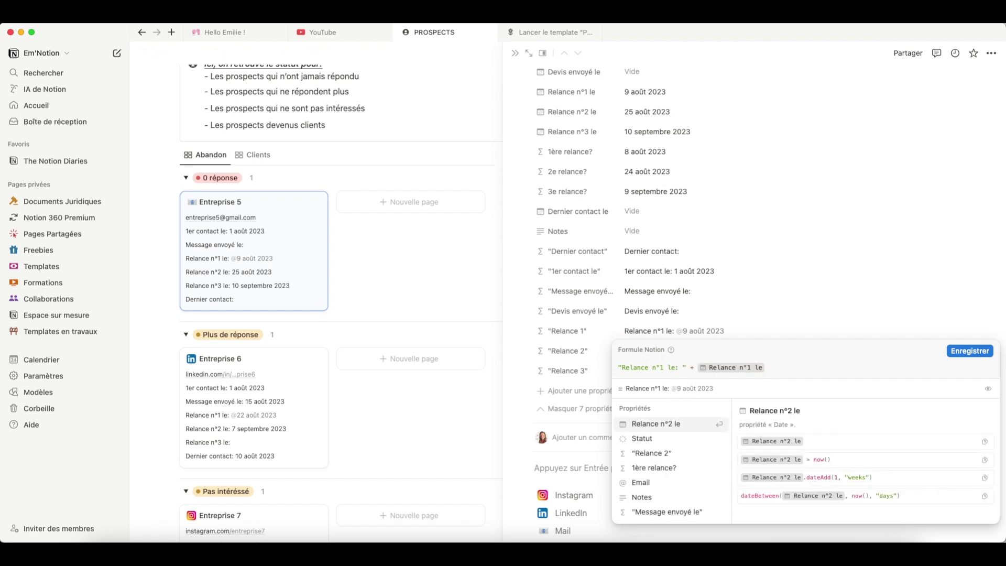
text(format()
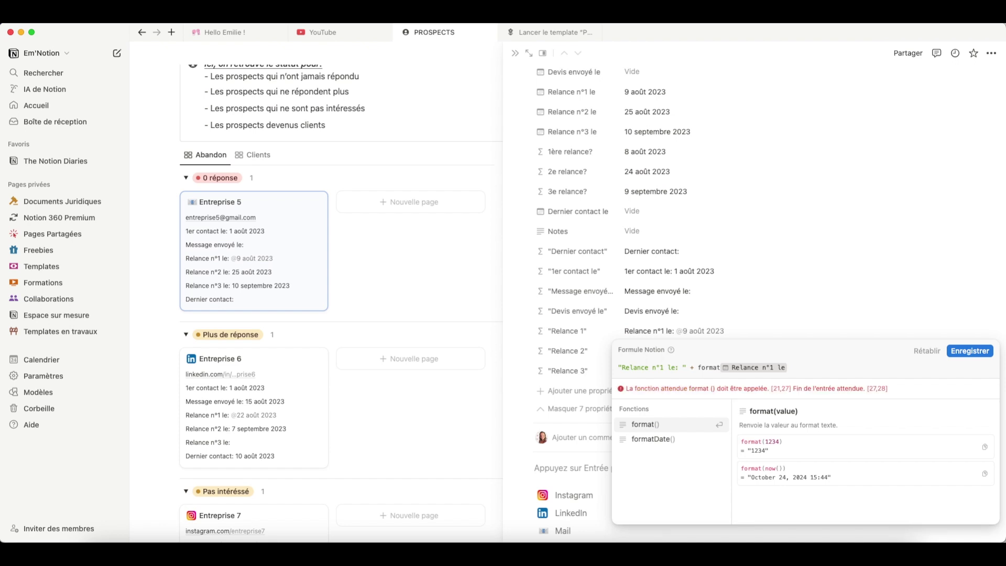
text())
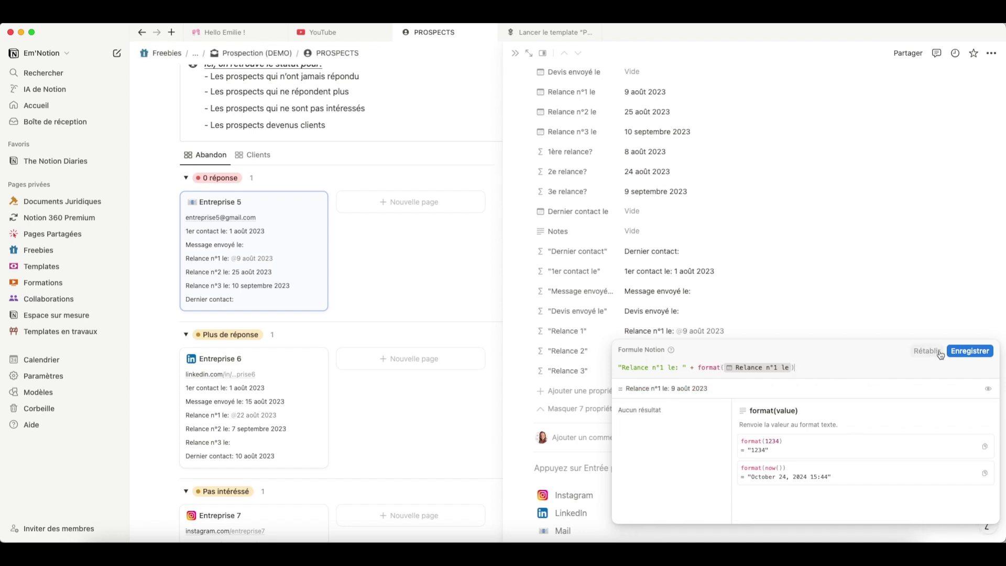
click(969, 352)
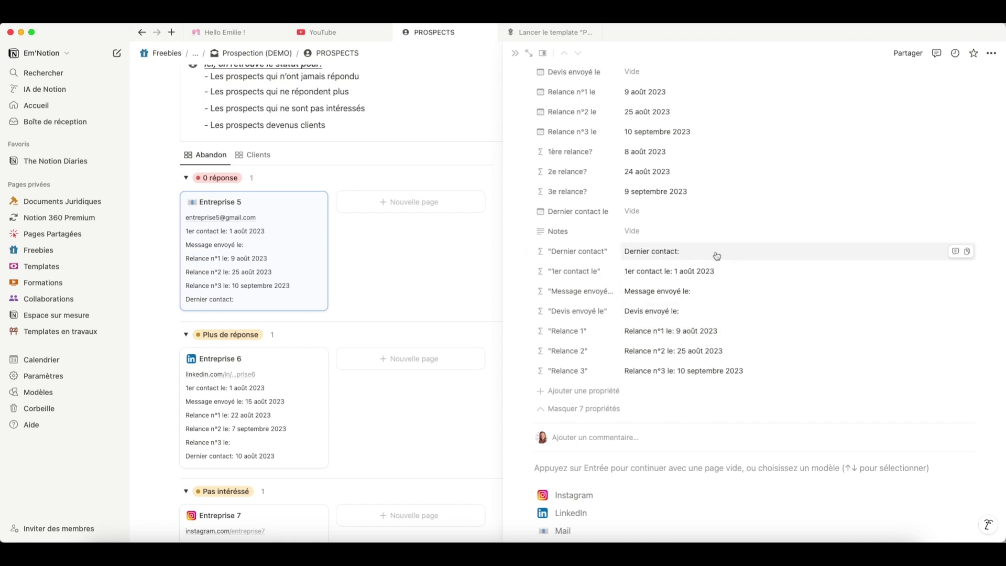
click(714, 336)
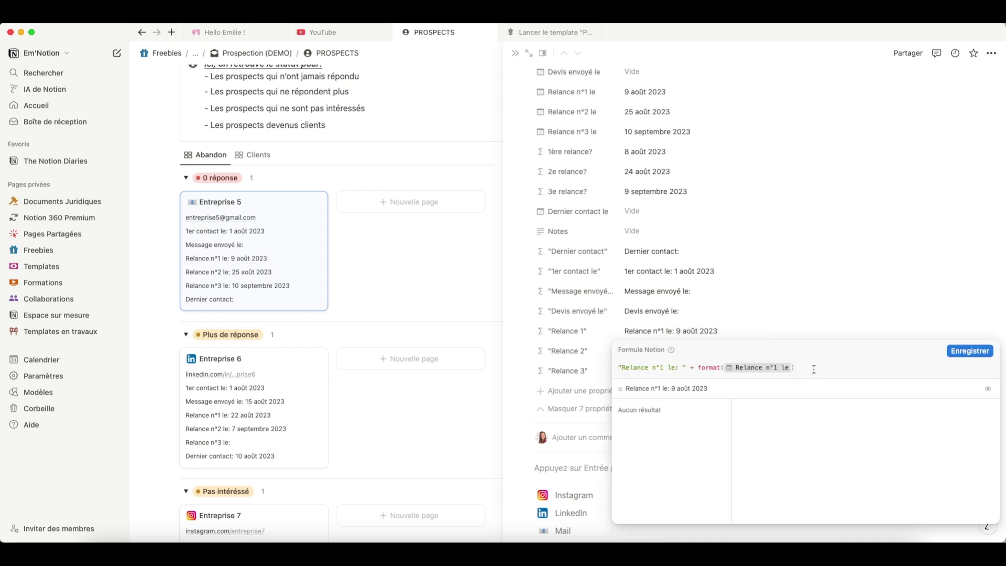
click(971, 351)
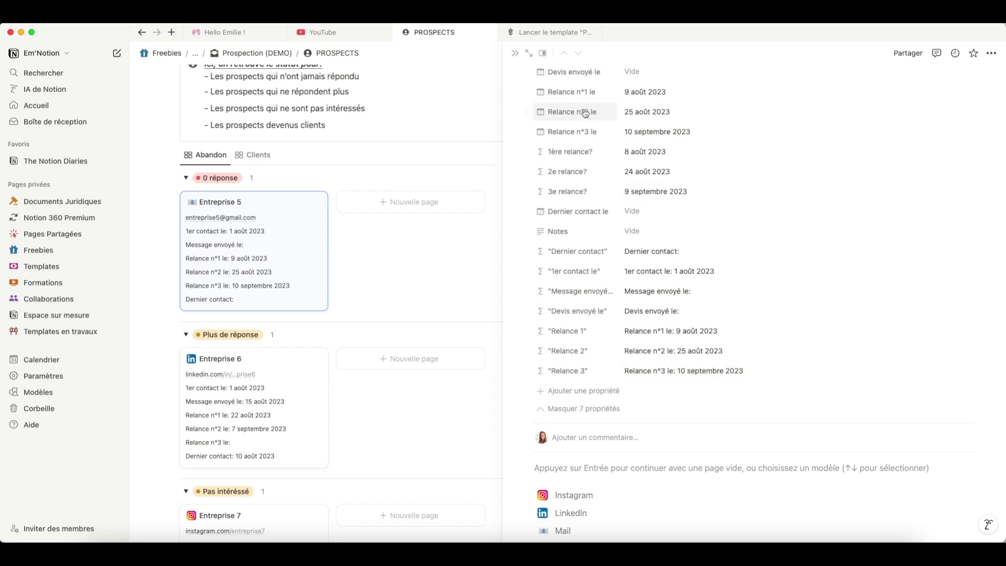
- Close the PROSPECTS page and view the Projet en cours property of the "Lancer le template “Plan d’action 90J”" page
key(super+w)
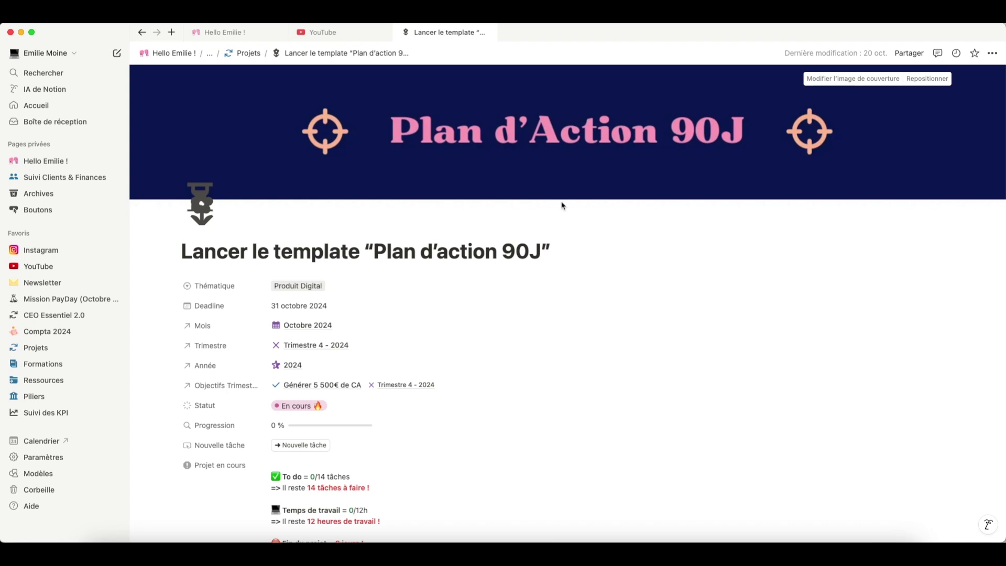
scroll(550, 241, down, 5)
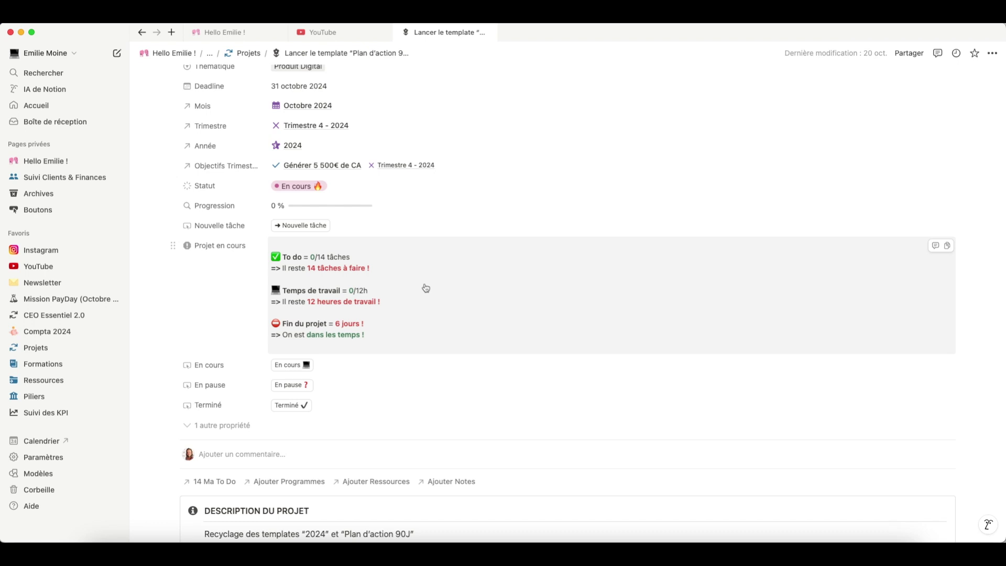
- Switch to the home dashboard and examine the Projet en cours summaries on the En cours project cards
click(226, 32)
scroll(327, 315, down, 8)
scroll(327, 315, down, 20)
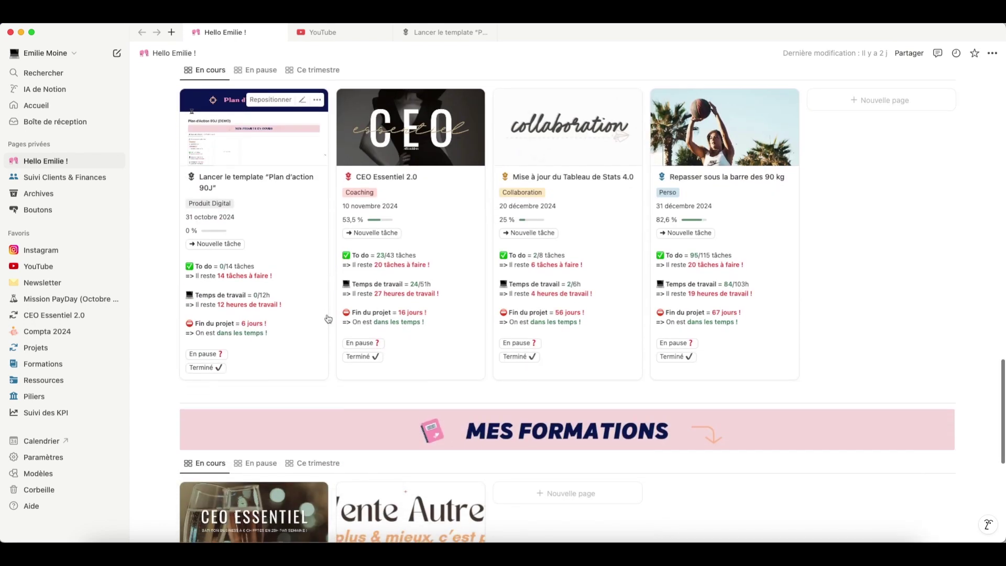
scroll(366, 356, up, 2)
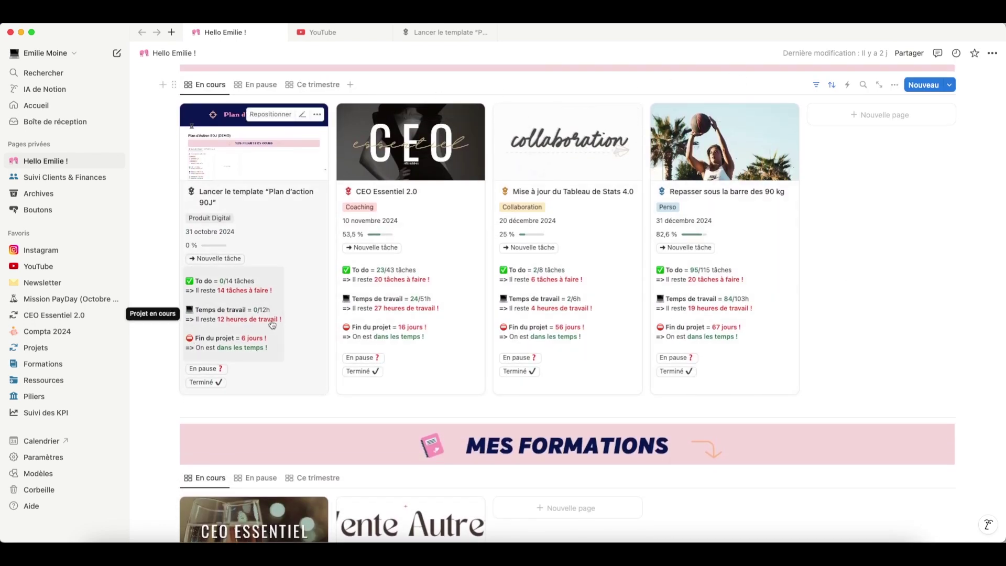
- Return to the "Lancer le template “Plan d’action 90J”" page and examine its tasks, work time and deadline summary
click(452, 33)
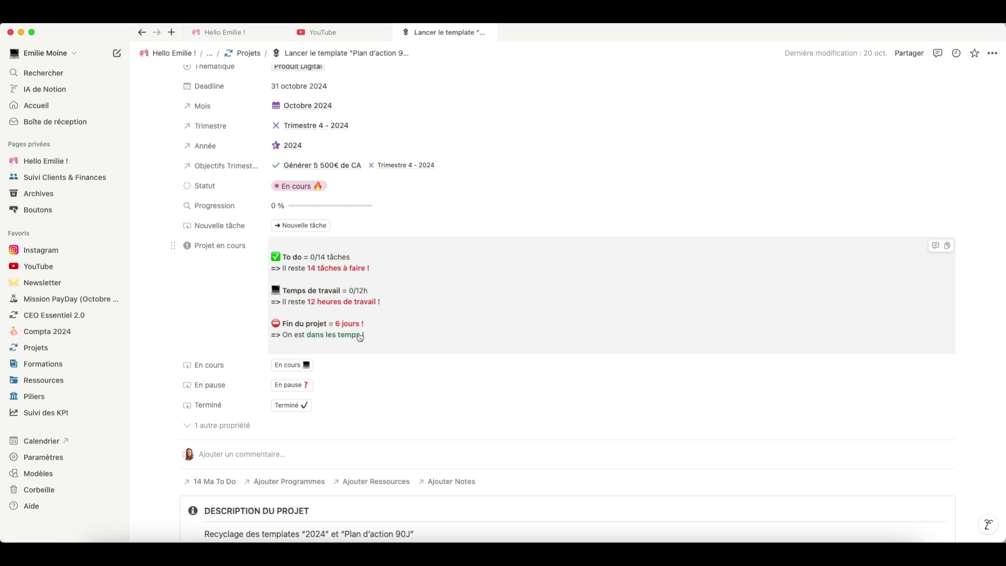
scroll(360, 337, up, 2)
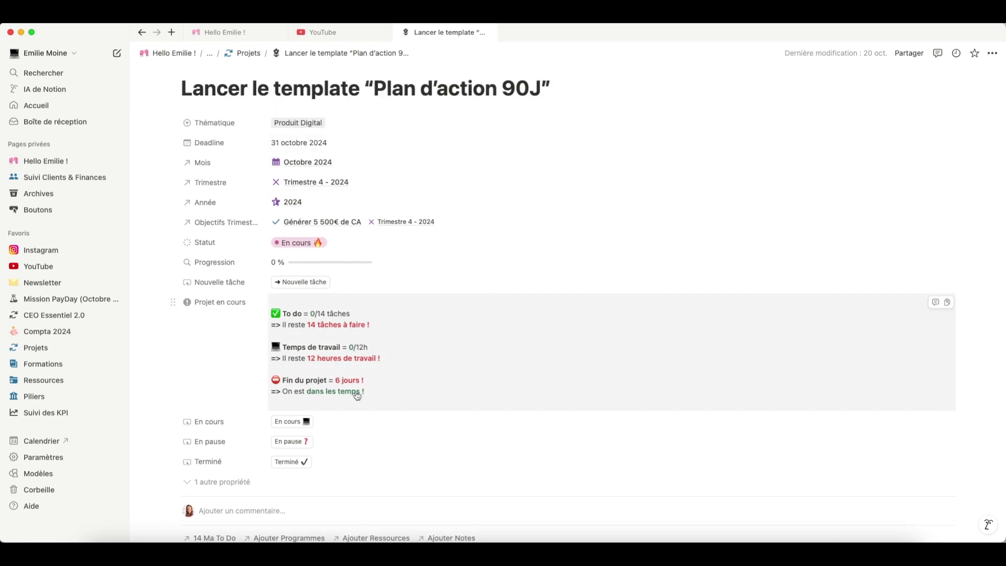
scroll(357, 396, down, 3)
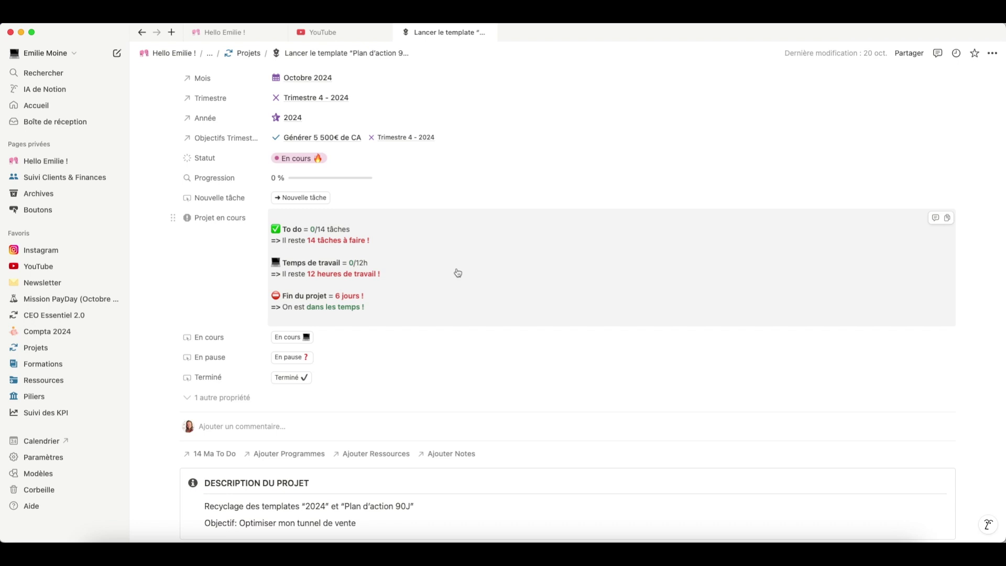
- Review the full Projet en cours formula, from the lets() variables to the Deadline condition, and save it
click(458, 273)
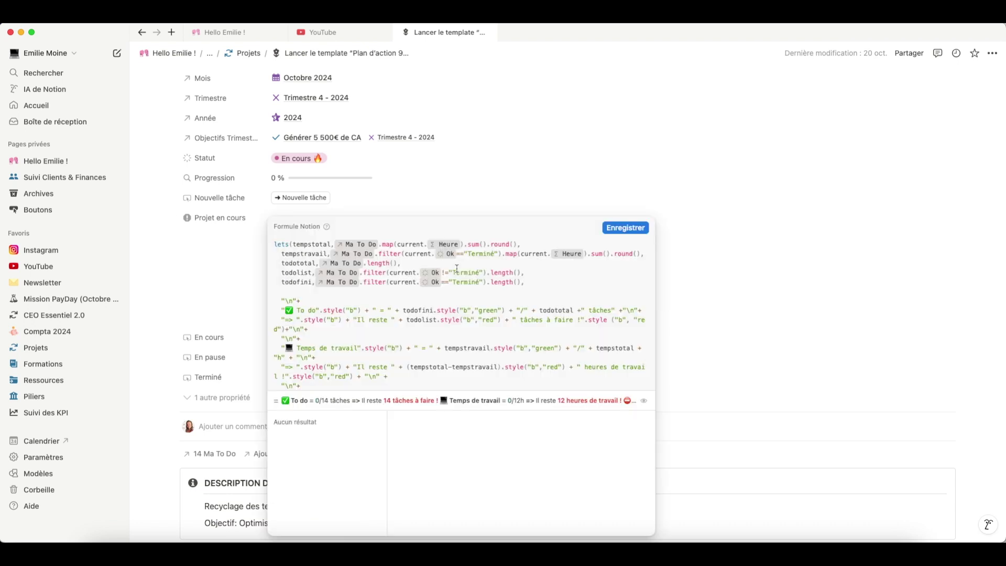
scroll(457, 269, down, 3)
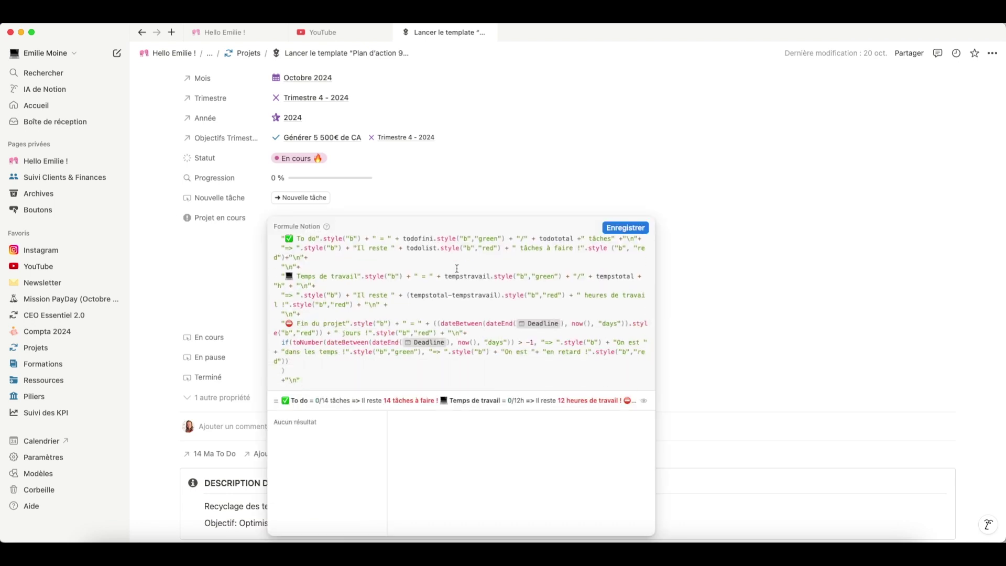
scroll(457, 269, up, 3)
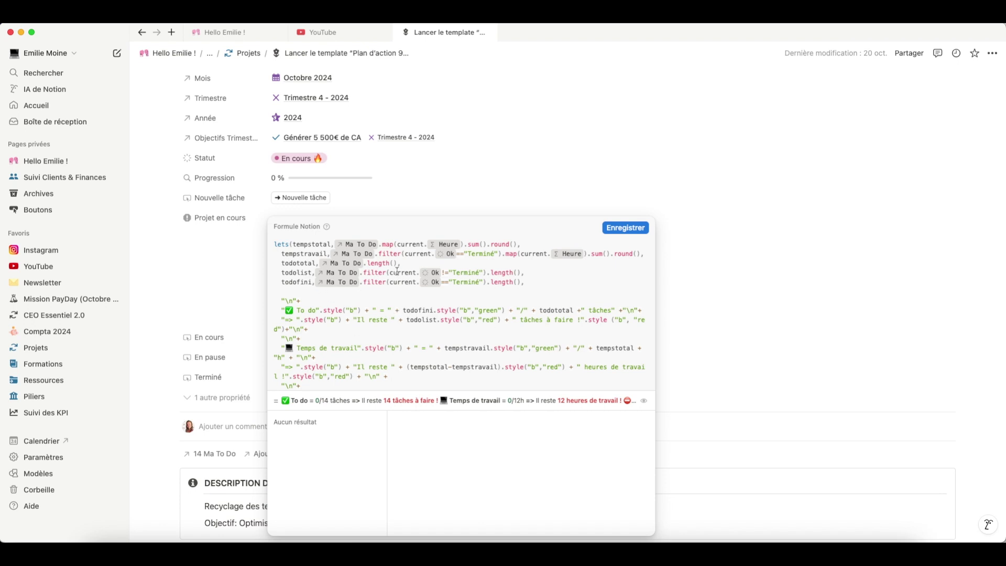
scroll(410, 361, down, 4)
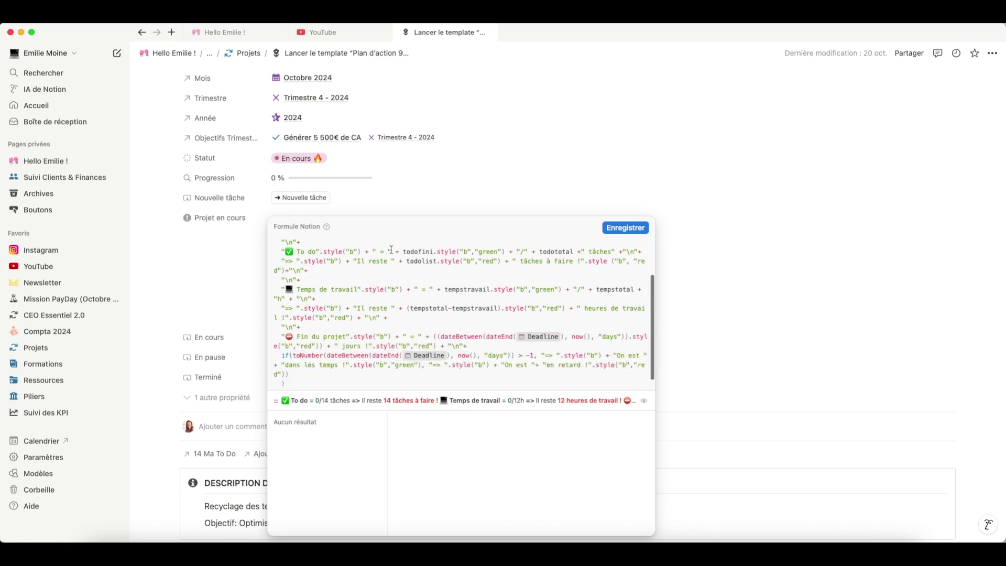
click(619, 228)
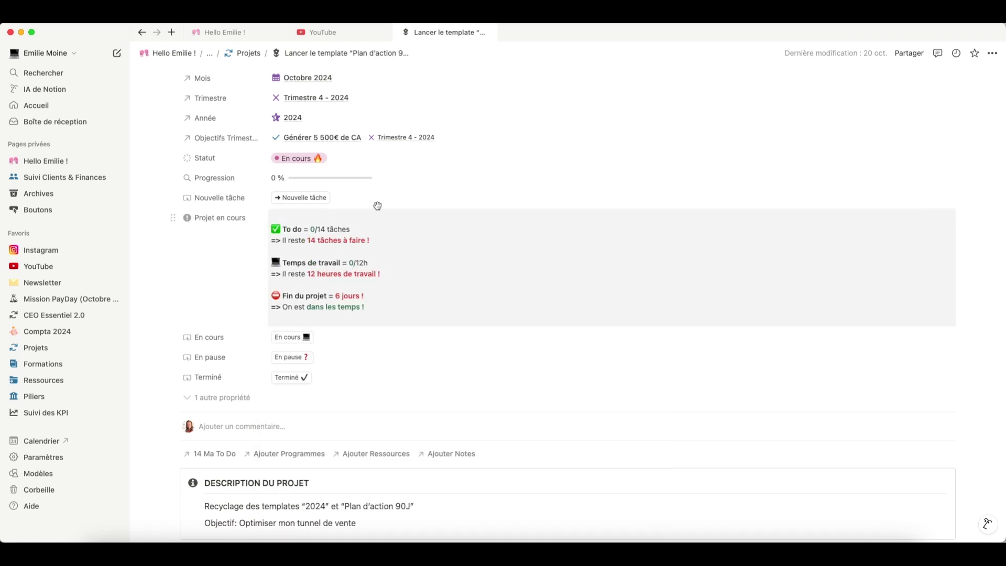